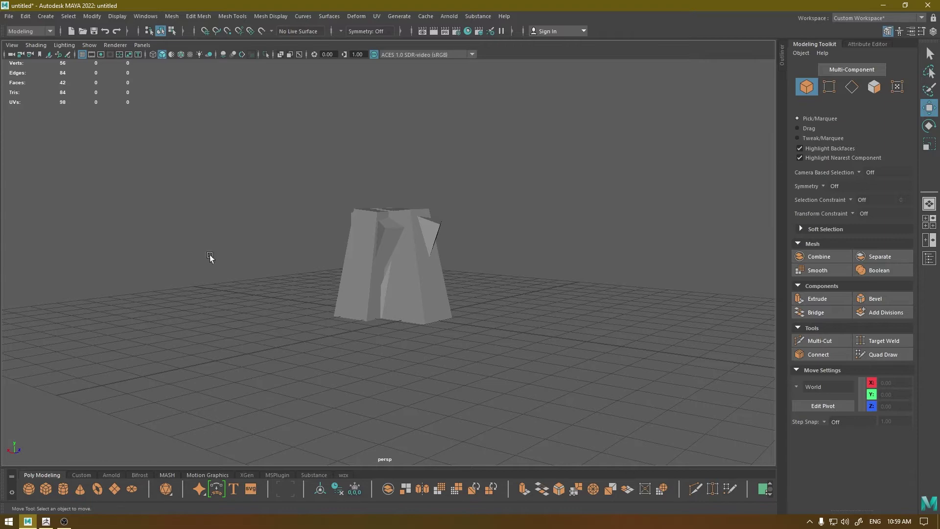
# Orbit around the rock and select the rock mesh in the Maya viewport.
pyautogui.keyDown('alt'); pyautogui.moveTo(493, 245); pyautogui.dragTo(509, 221); pyautogui.keyUp('alt')
pyautogui.click(392, 216)
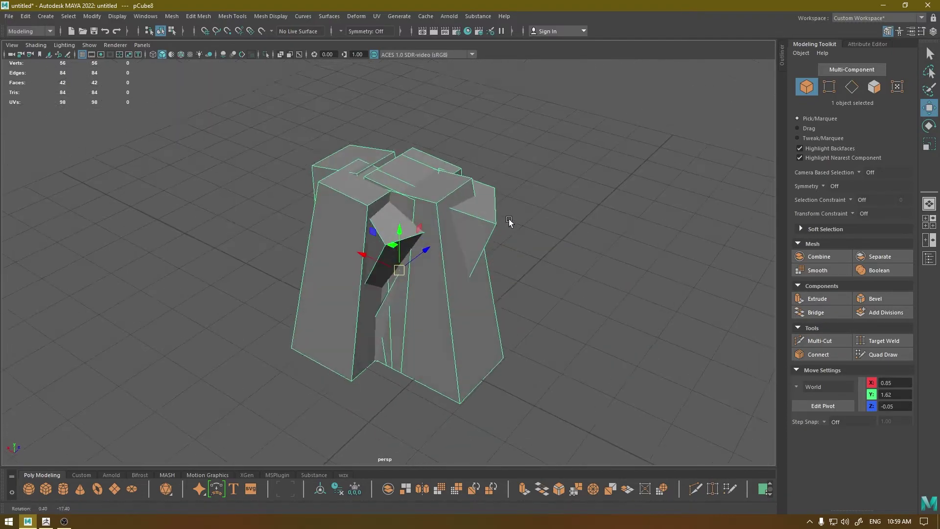
pyautogui.click(514, 186)
pyautogui.click(440, 242)
pyautogui.keyDown('alt'); pyautogui.moveTo(440, 241); pyautogui.dragTo(480, 236); pyautogui.keyUp('alt')
pyautogui.click(490, 265)
pyautogui.click(487, 268)
pyautogui.keyDown('alt'); pyautogui.moveTo(577, 256); pyautogui.dragTo(392, 157); pyautogui.keyUp('alt')
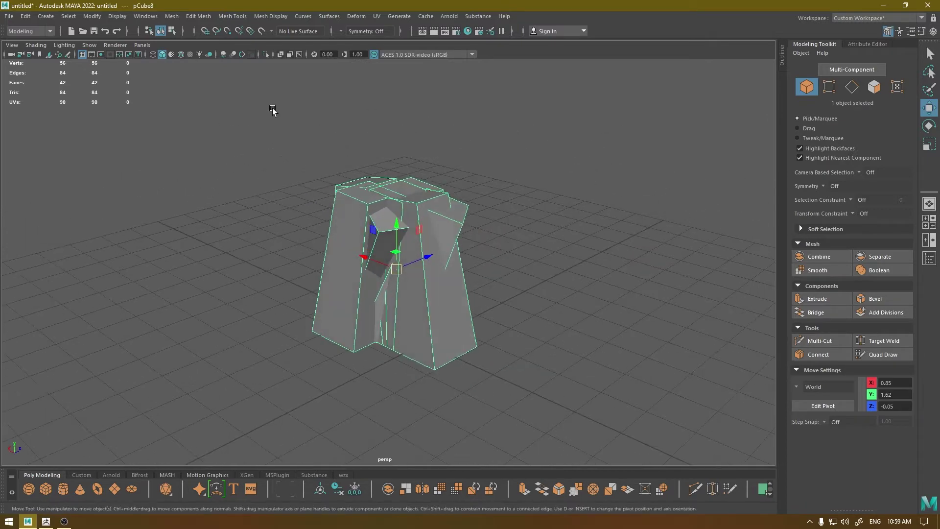
# Bring up File > Export Selection pointed at the Desktop folder.
pyautogui.click(8, 16)
pyautogui.click(50, 147)
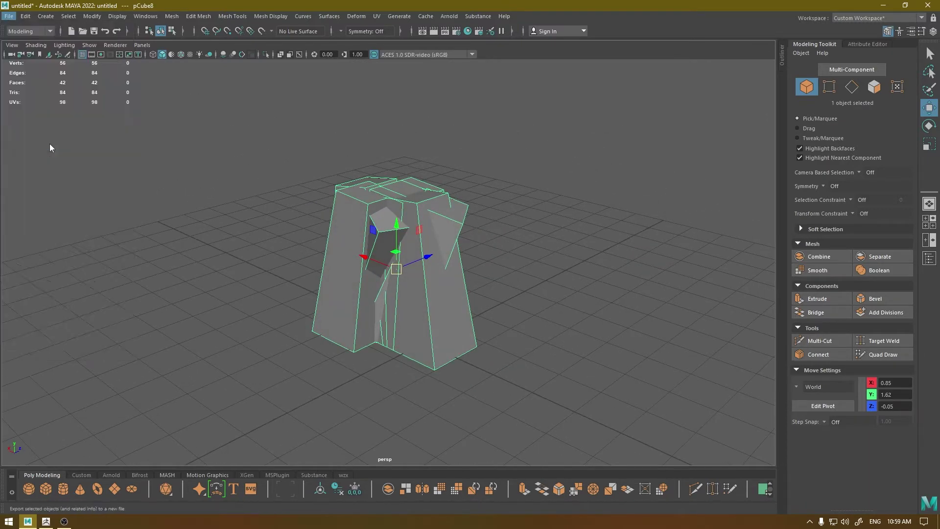
pyautogui.click(403, 108)
# Export the selected rock to the Desktop as FBX file 'Mesh', then switch to ZBrush.
pyautogui.click(464, 324)
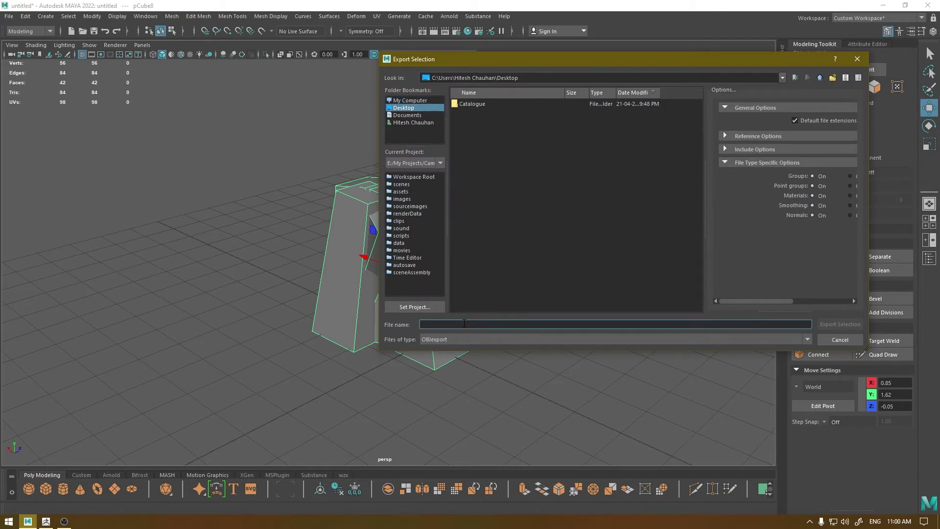
pyautogui.write('Mesh')
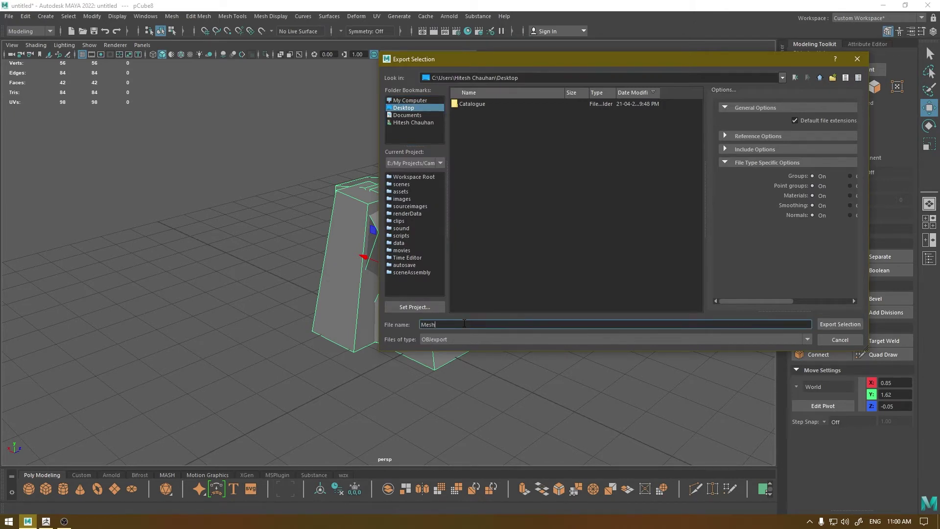
pyautogui.click(459, 336)
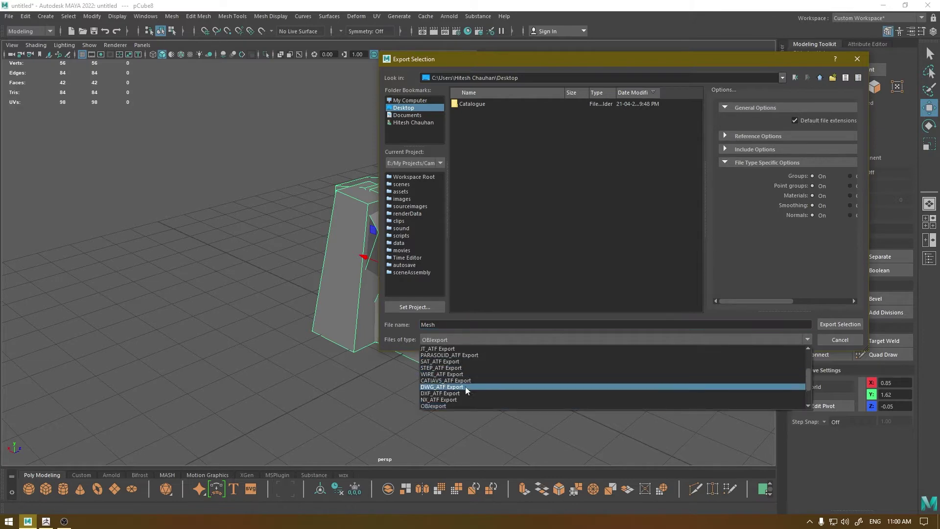
pyautogui.click(447, 393)
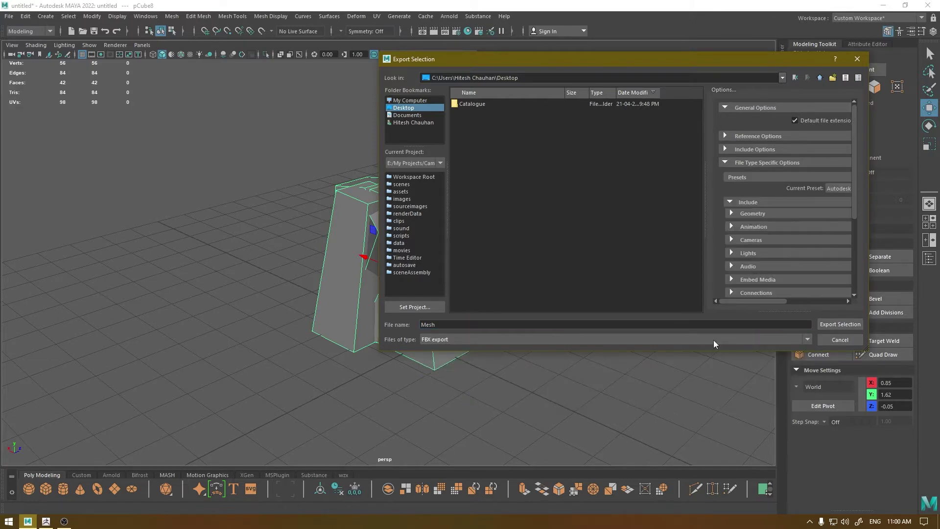
pyautogui.click(840, 324)
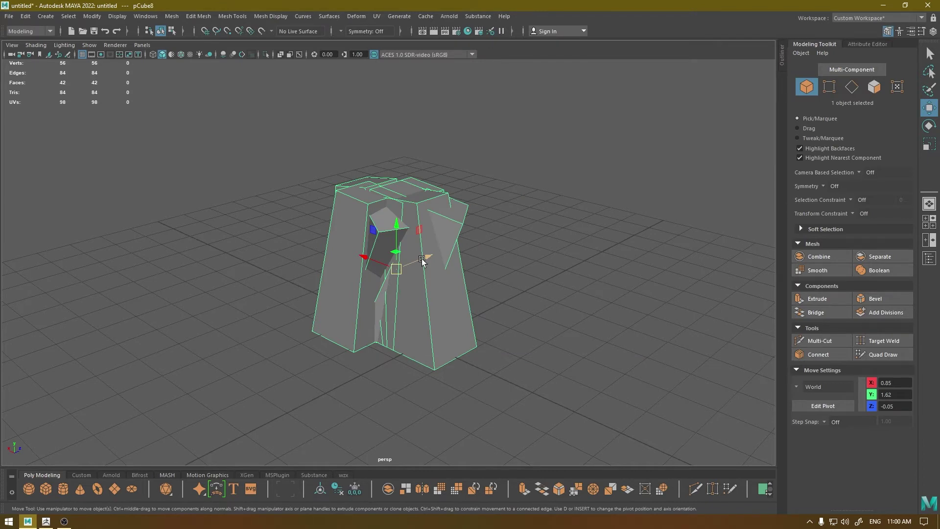
pyautogui.click(46, 521)
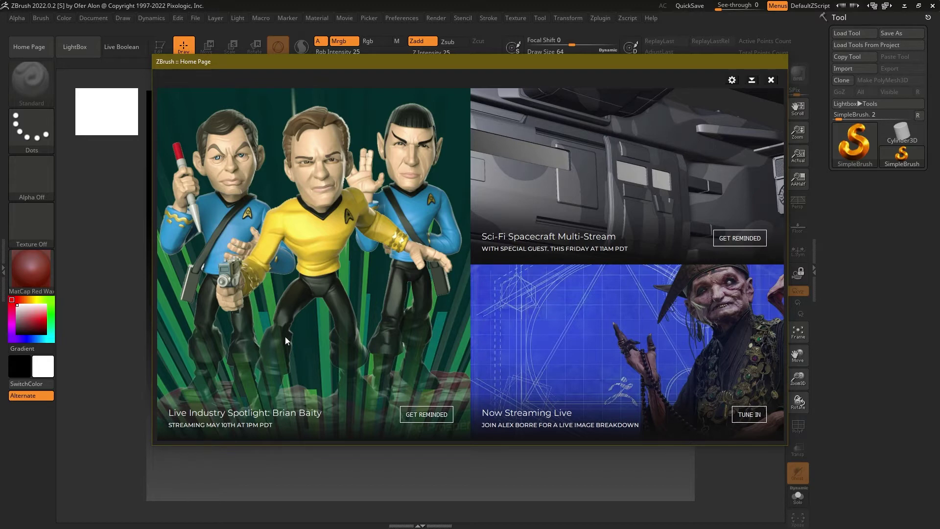
# Close the ZBrush Home Page and load the default empty project.
pyautogui.click(771, 79)
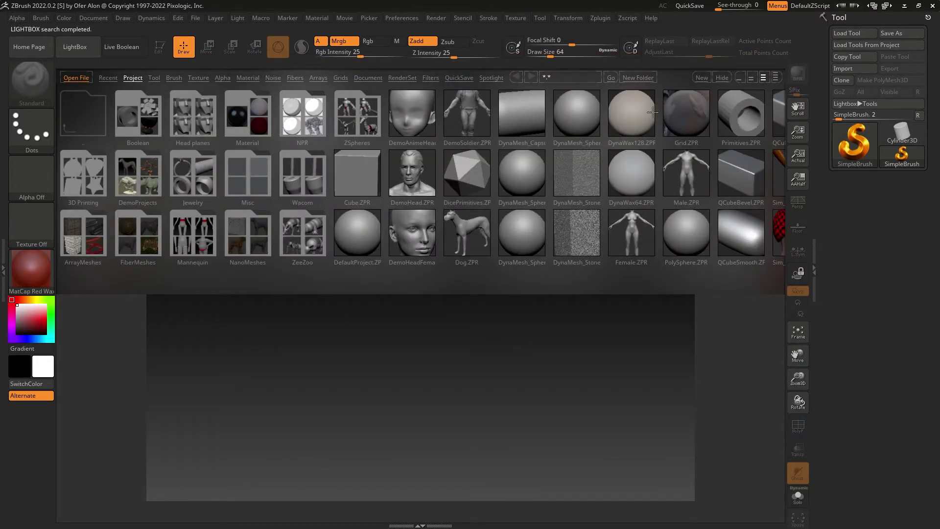
pyautogui.doubleClick(651, 118)
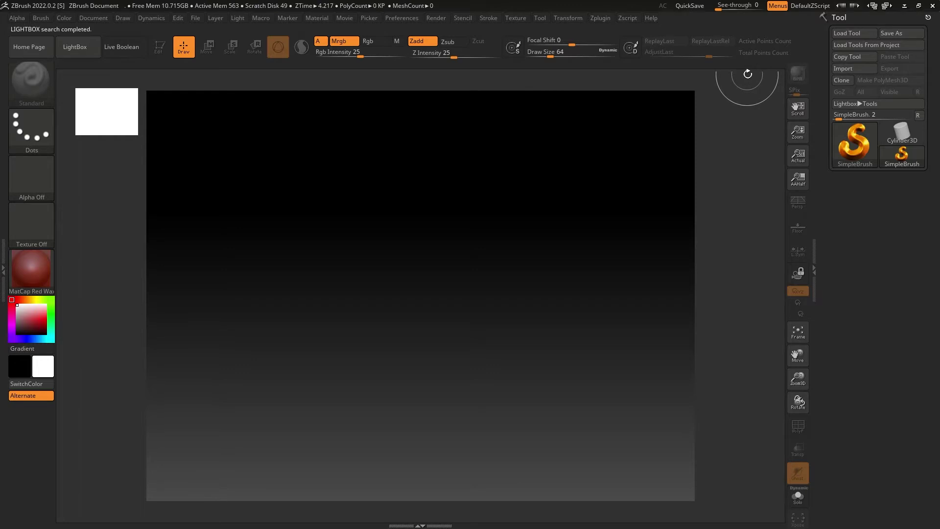
# Import Mesh.fbx from the Desktop with material and selection-set polygroup options off.
pyautogui.click(853, 69)
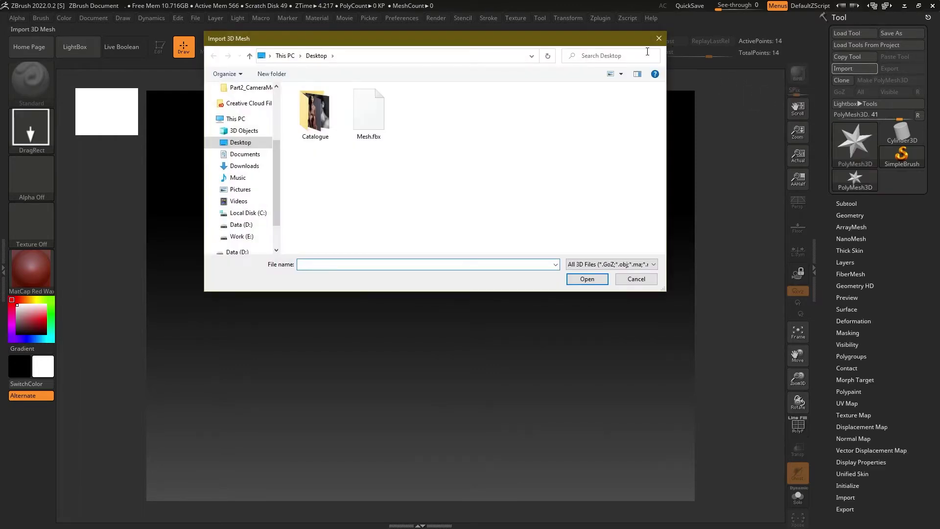
pyautogui.click(387, 107)
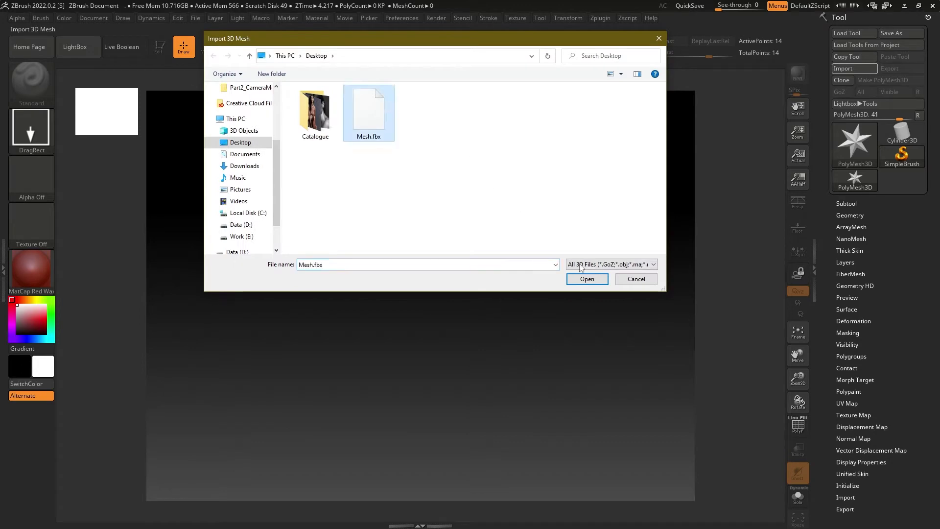
pyautogui.click(587, 278)
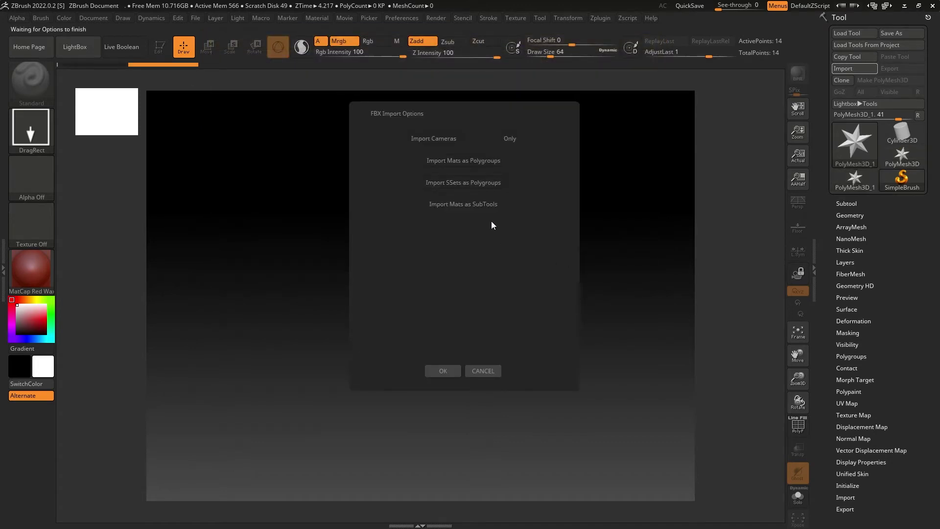
pyautogui.click(459, 162)
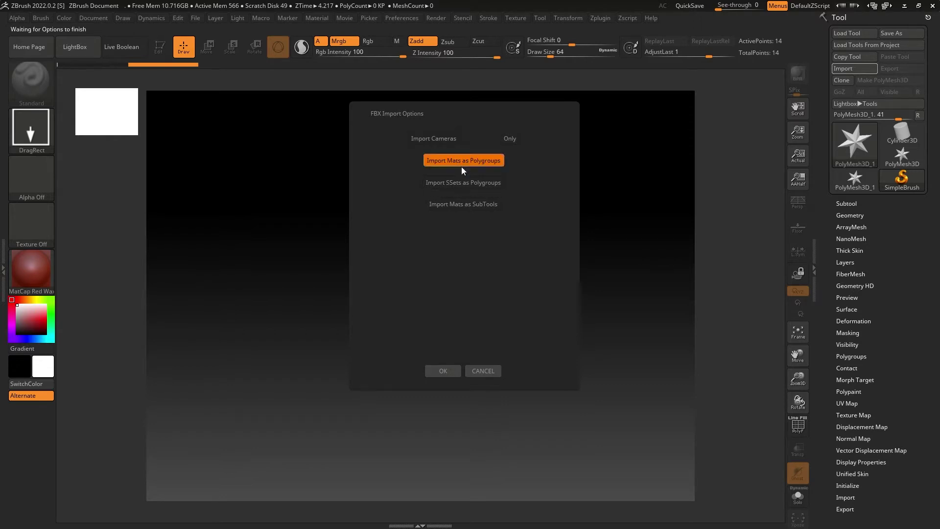
pyautogui.click(463, 186)
pyautogui.click(469, 162)
pyautogui.click(465, 163)
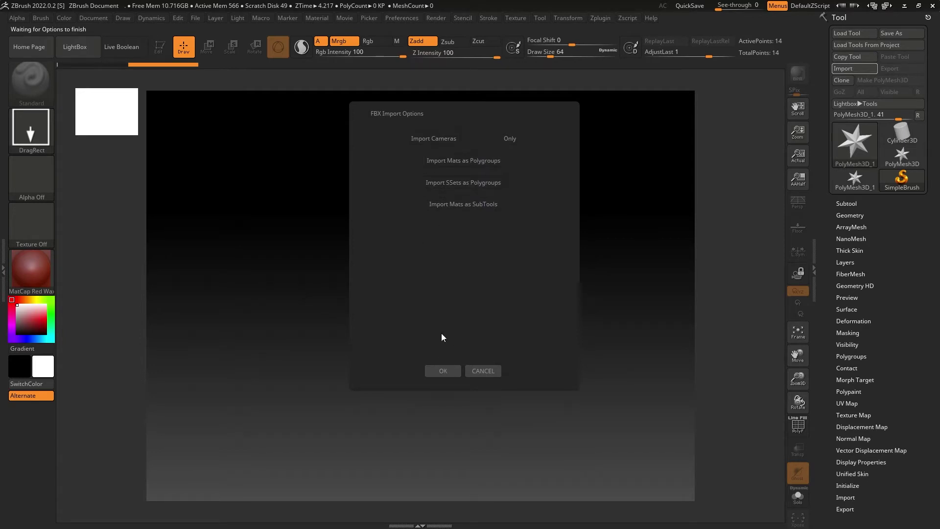
pyautogui.click(442, 370)
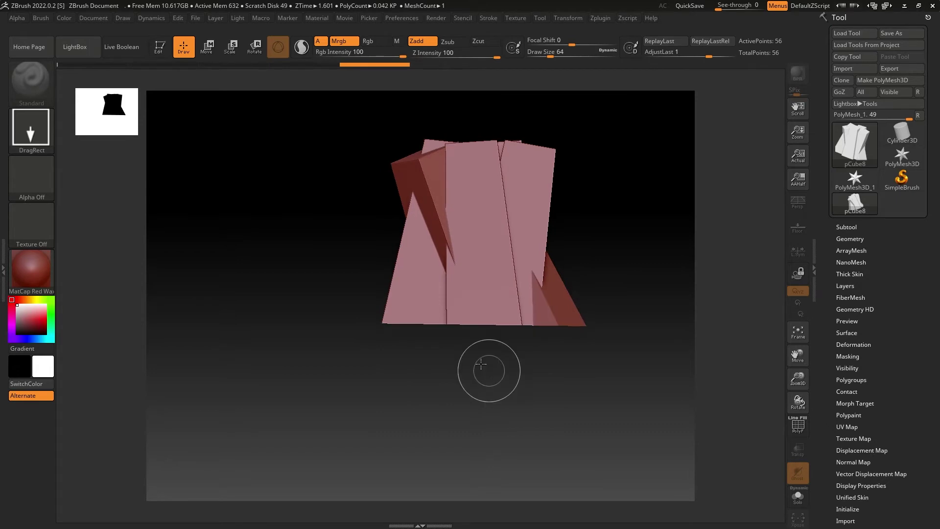
# Stamp several rotated pCube8 rock copies around the canvas.
pyautogui.press('t')
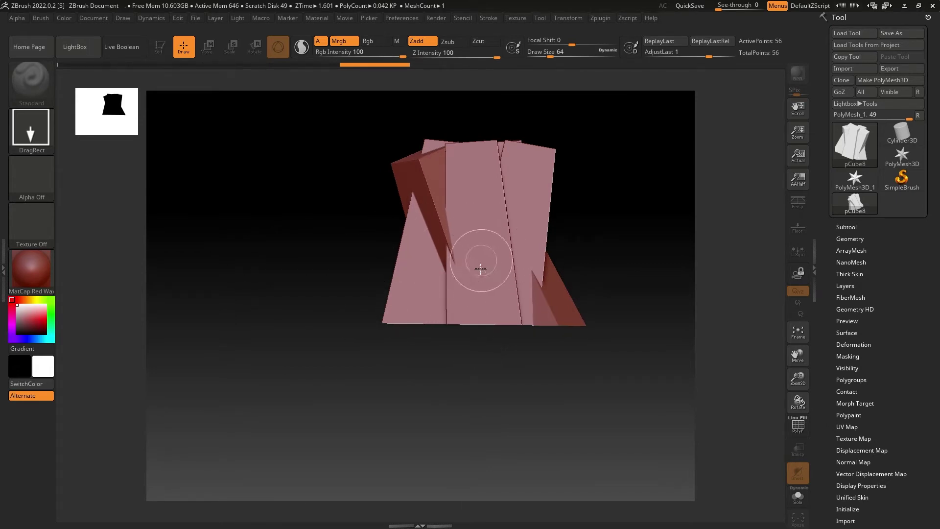
pyautogui.moveTo(413, 255); pyautogui.dragTo(391, 284)
pyautogui.moveTo(509, 308); pyautogui.dragTo(546, 367)
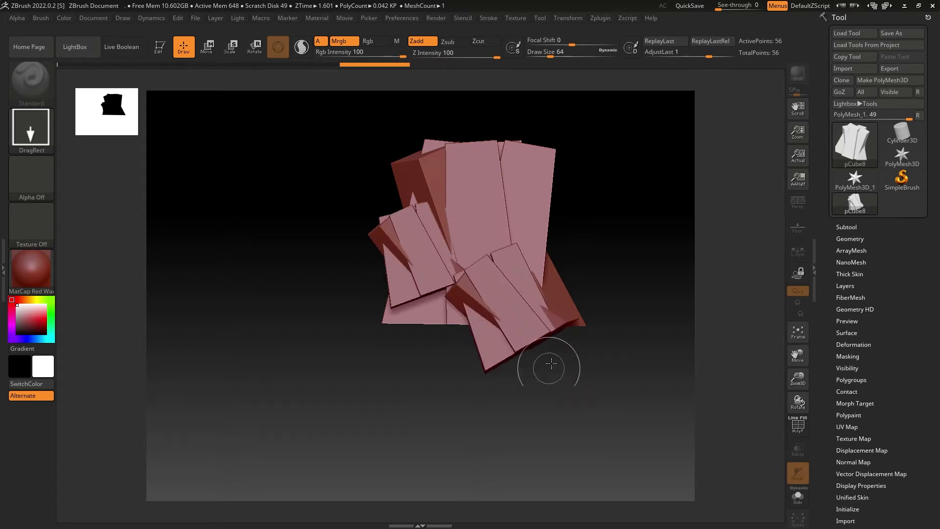
pyautogui.moveTo(578, 279); pyautogui.dragTo(594, 319)
pyautogui.moveTo(507, 233); pyautogui.dragTo(526, 274)
pyautogui.moveTo(549, 235); pyautogui.dragTo(568, 294)
pyautogui.moveTo(436, 298); pyautogui.dragTo(382, 362)
pyautogui.moveTo(325, 272); pyautogui.dragTo(348, 297)
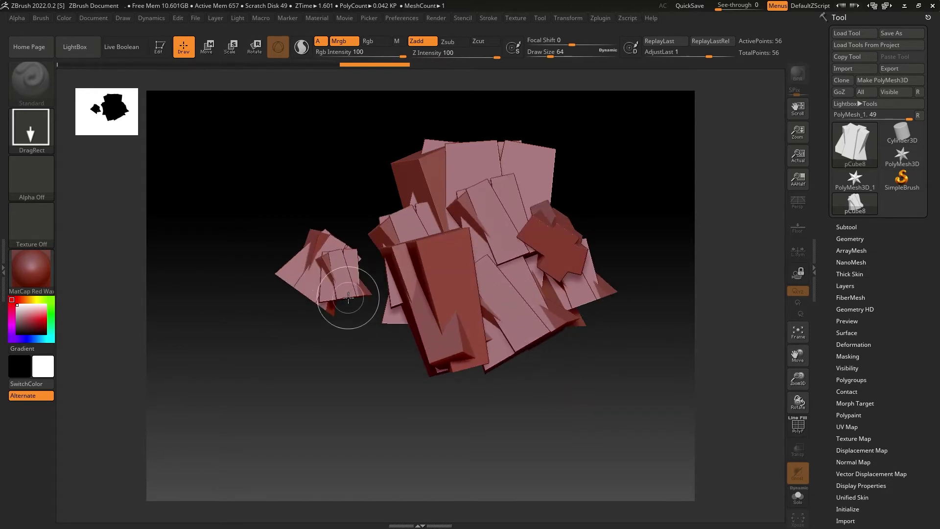
# Clear the stamped copies and draw one larger rock copy in the centre.
pyautogui.hotkey('ctrl', 'z')
pyautogui.hotkey('ctrl', 'z')
pyautogui.hotkey('ctrl', 'z')
pyautogui.hotkey('ctrl', 'z')
pyautogui.hotkey('ctrl', 'z')
pyautogui.hotkey('ctrl', 'z')
pyautogui.hotkey('ctrl', 'z')
pyautogui.hotkey('ctrl', 'z')
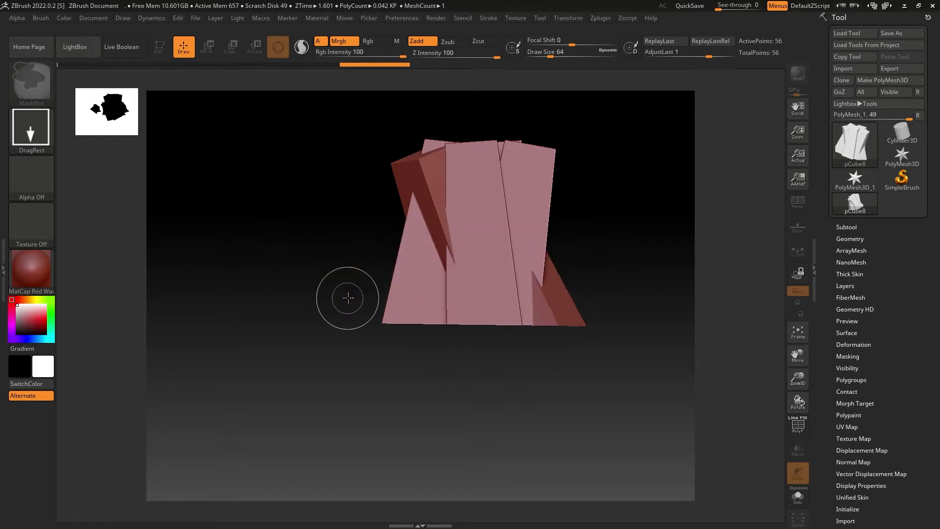
pyautogui.hotkey('ctrl', 'z')
pyautogui.moveTo(364, 247); pyautogui.dragTo(361, 420)
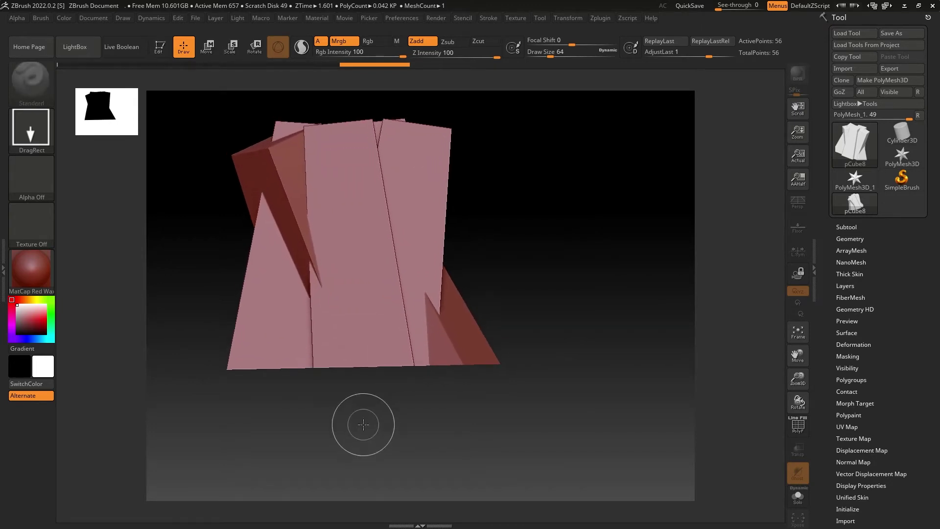
# Convert pCube8 into the PolyMesh3D tool PM3D_pCube8.
pyautogui.click(161, 47)
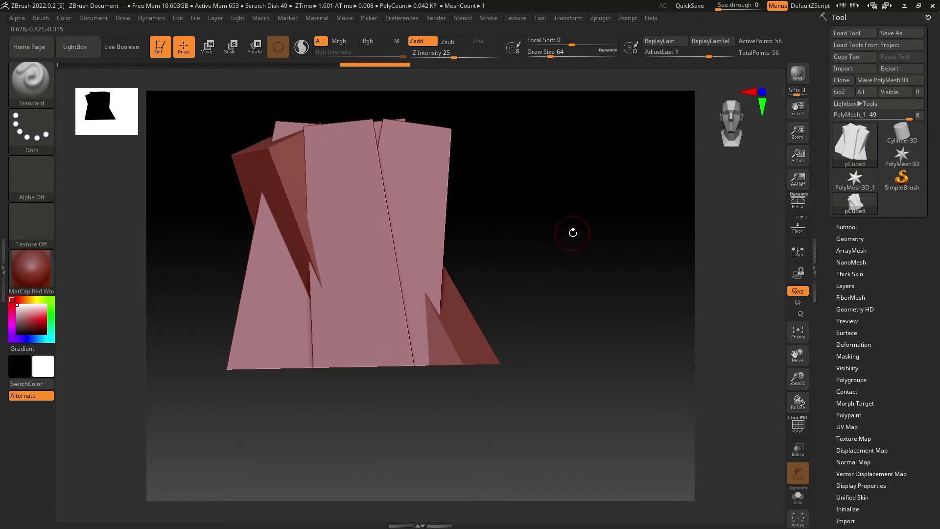
pyautogui.click(852, 226)
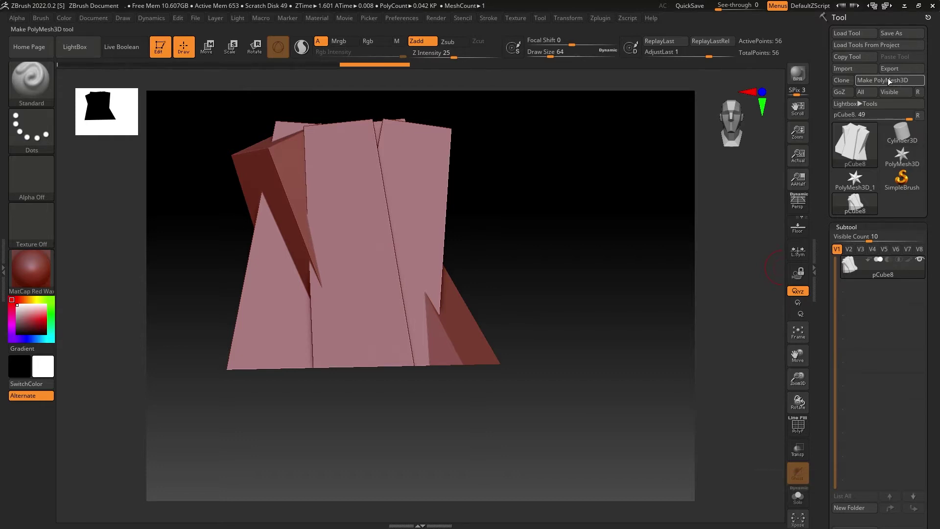
pyautogui.click(907, 81)
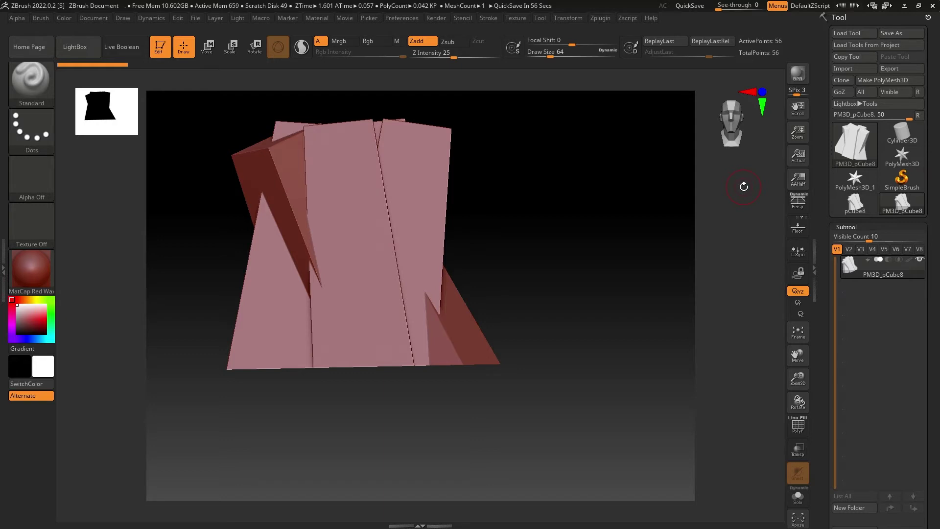
# Turn on the PolyF wireframe, recentre the rock, and expand Tool > Geometry.
pyautogui.moveTo(636, 244); pyautogui.dragTo(617, 262)
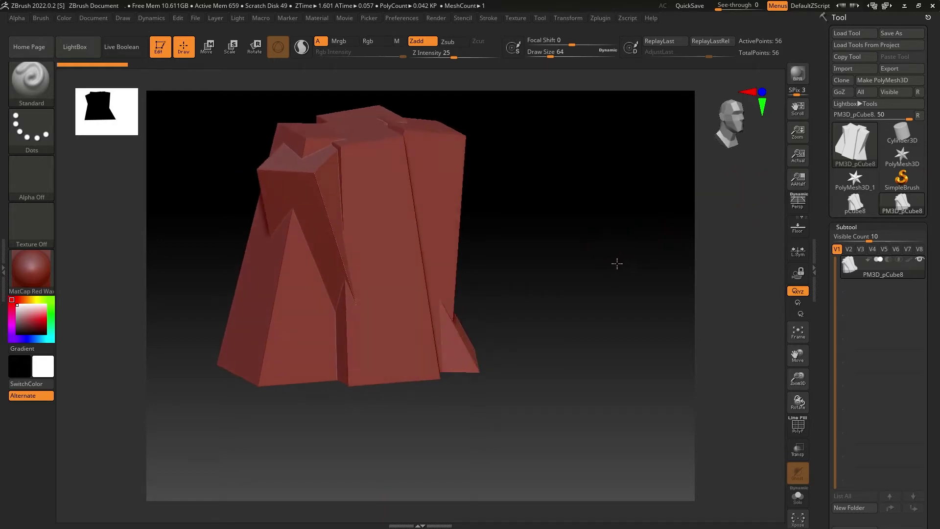
pyautogui.click(866, 227)
pyautogui.moveTo(934, 221); pyautogui.dragTo(934, 204)
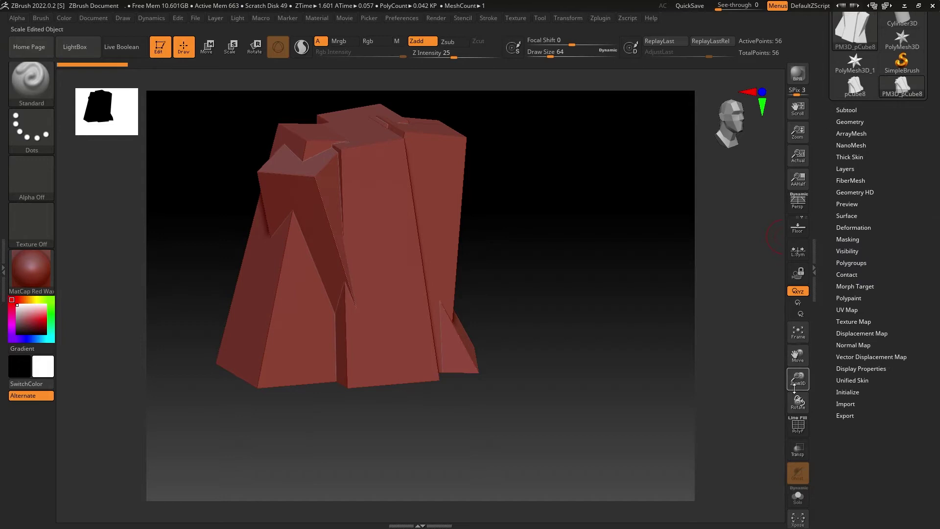
pyautogui.click(798, 425)
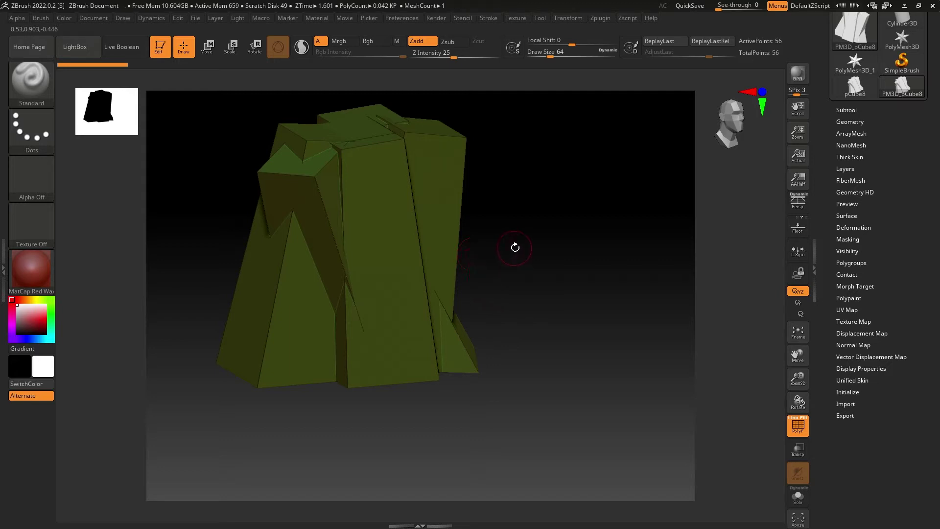
pyautogui.keyDown('alt'); pyautogui.moveTo(510, 245); pyautogui.dragTo(552, 289); pyautogui.keyUp('alt')
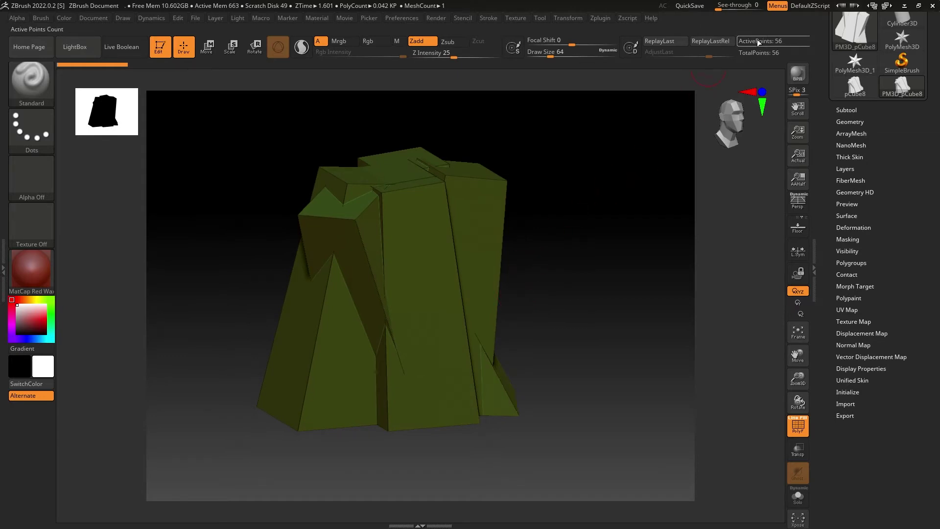
pyautogui.scroll(3, 931, 151)
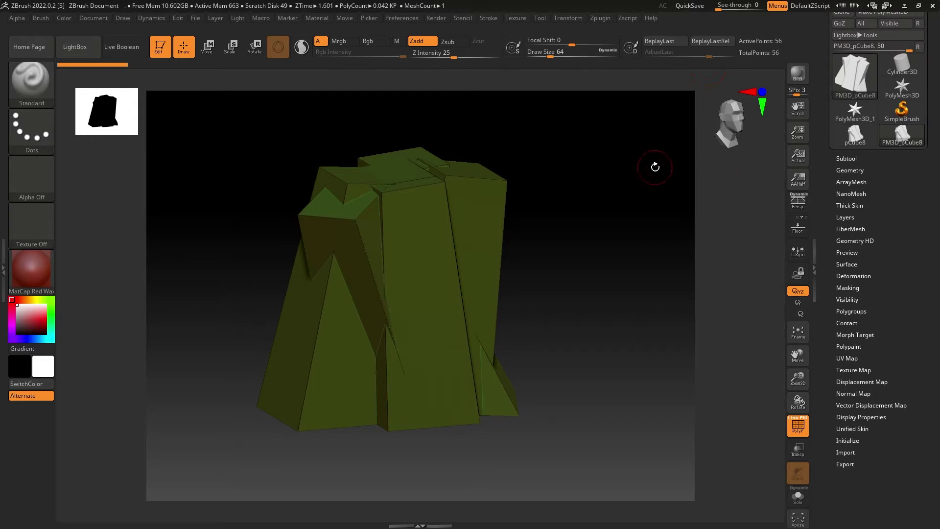
pyautogui.click(849, 169)
# Subdivide the rock to SDiv 4 with Smt off to keep hard edges.
pyautogui.scroll(-1, 938, 241)
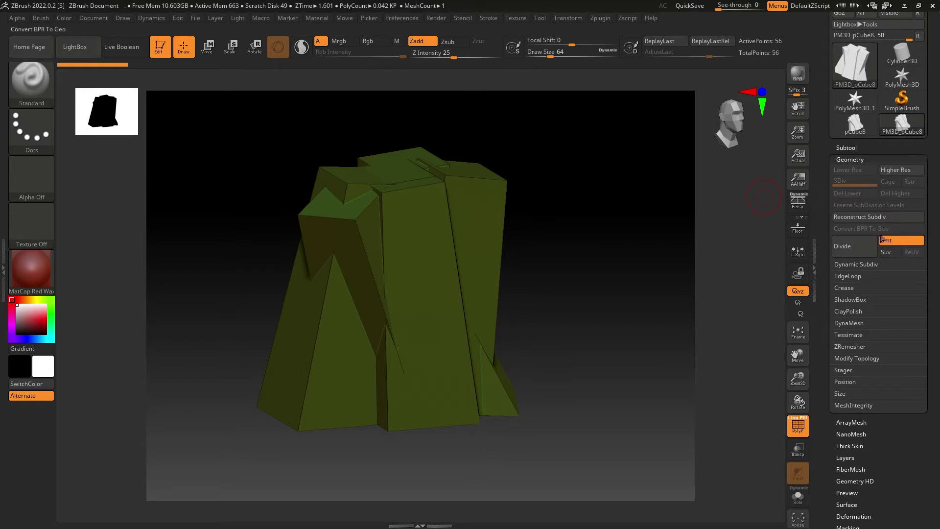
pyautogui.click(850, 245)
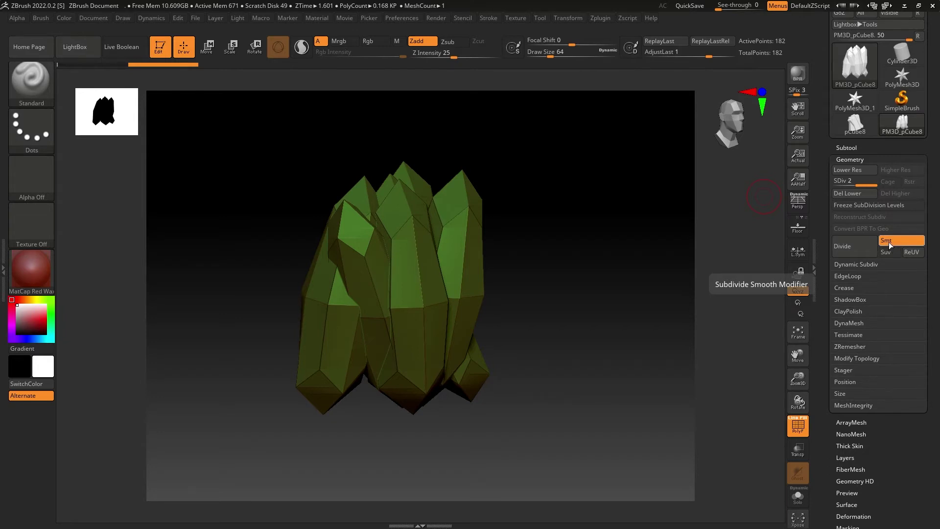
pyautogui.hotkey('shift', 'd')
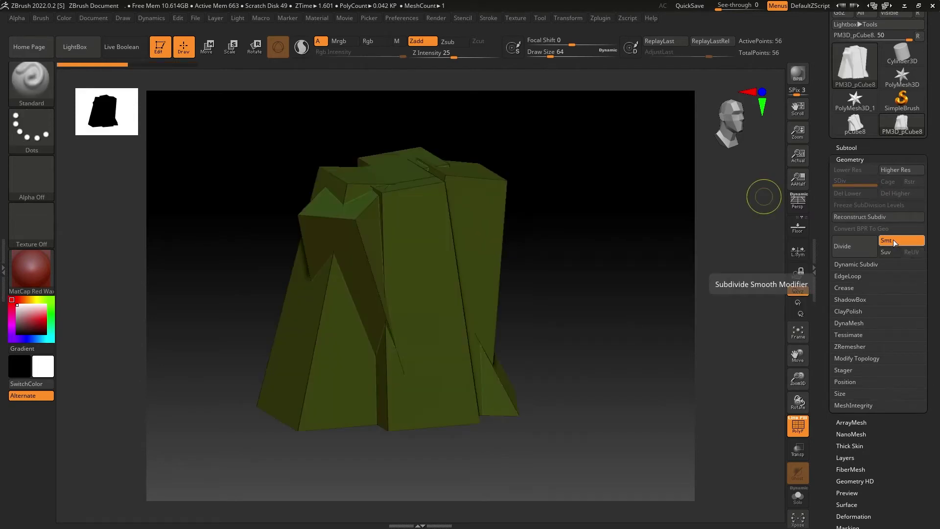
pyautogui.click(893, 240)
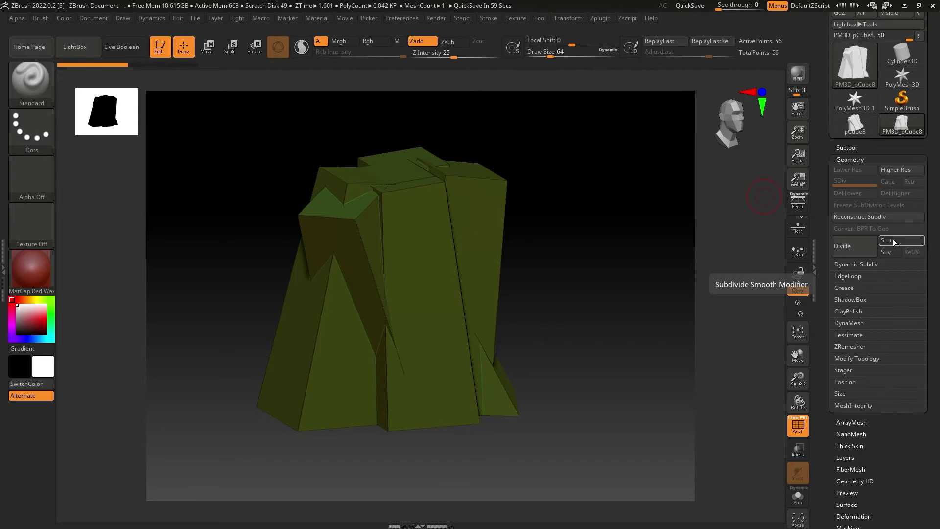
pyautogui.click(844, 249)
pyautogui.click(844, 248)
pyautogui.click(844, 248)
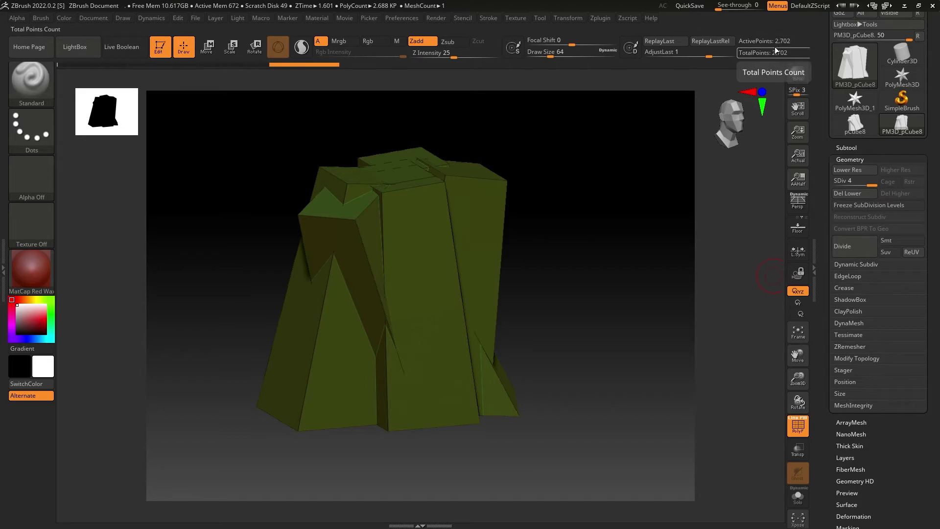
# Delete the lower subdivision levels, leaving 2,702 points, and inspect the grid.
pyautogui.click(851, 192)
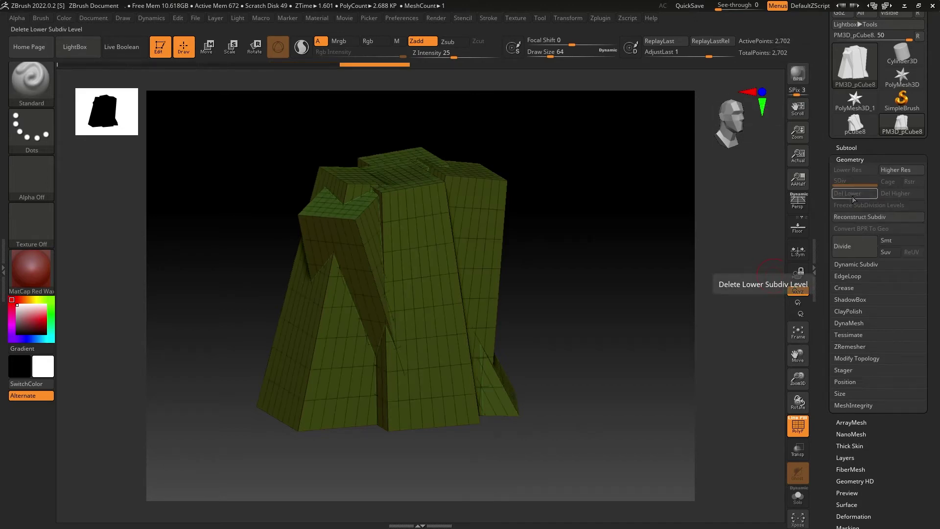
pyautogui.moveTo(564, 319)
pyautogui.mouseDown()
pyautogui.moveTo(583, 336)
pyautogui.moveTo(575, 321)
pyautogui.moveTo(581, 300)
pyautogui.moveTo(590, 331)
pyautogui.moveTo(589, 306)
pyautogui.moveTo(583, 336)
pyautogui.moveTo(568, 330)
pyautogui.moveTo(567, 342)
pyautogui.moveTo(573, 331)
pyautogui.moveTo(563, 331)
pyautogui.moveTo(577, 316)
pyautogui.mouseUp()
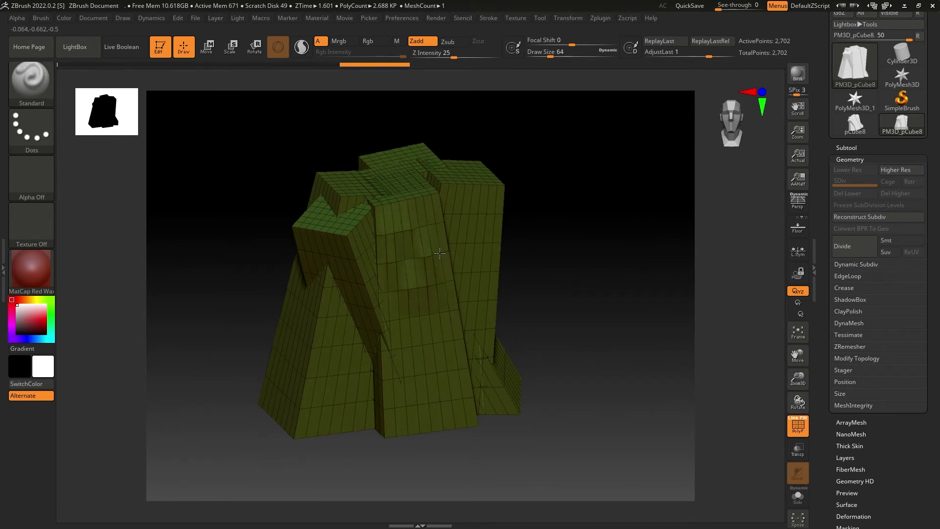
pyautogui.moveTo(509, 242)
pyautogui.mouseDown()
pyautogui.moveTo(529, 229)
pyautogui.moveTo(472, 215)
pyautogui.moveTo(510, 239)
pyautogui.moveTo(506, 228)
pyautogui.moveTo(568, 218)
pyautogui.mouseUp()
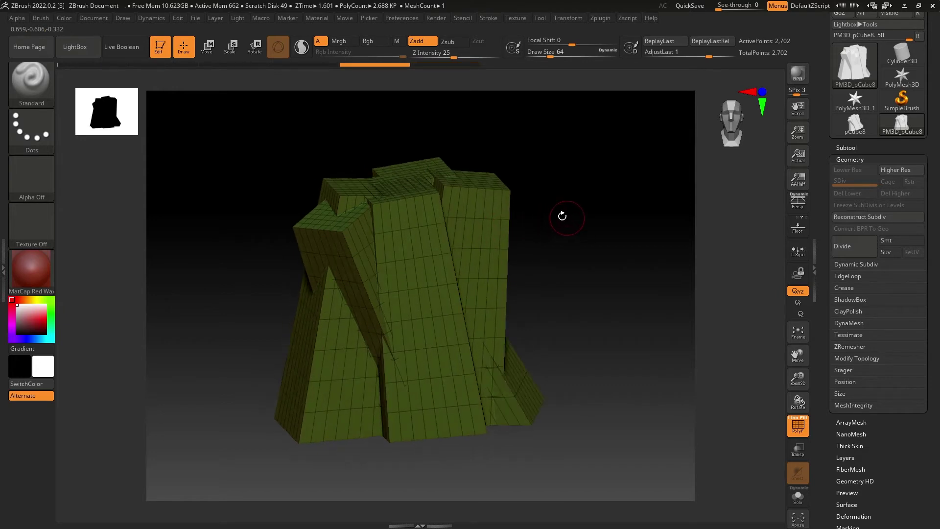
# Subdivide twice more with Ctrl+D to 43,022 points and delete the lower levels.
pyautogui.press('ctrl')
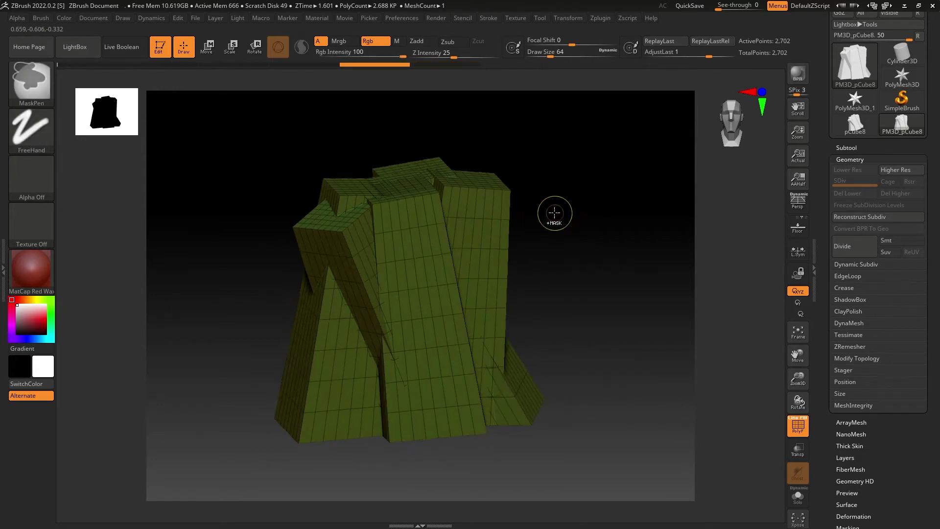
pyautogui.hotkey('ctrl', 'd')
pyautogui.hotkey('ctrl', 'd')
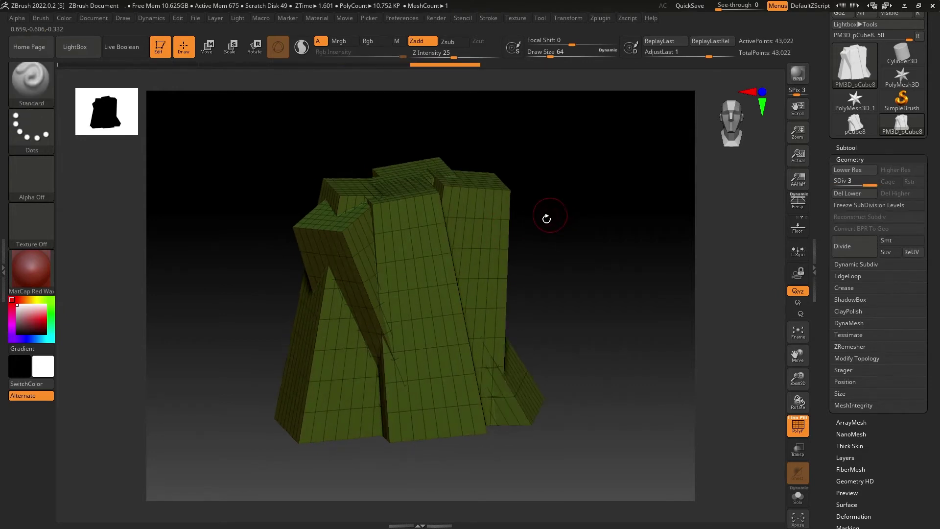
pyautogui.moveTo(553, 236); pyautogui.dragTo(518, 241)
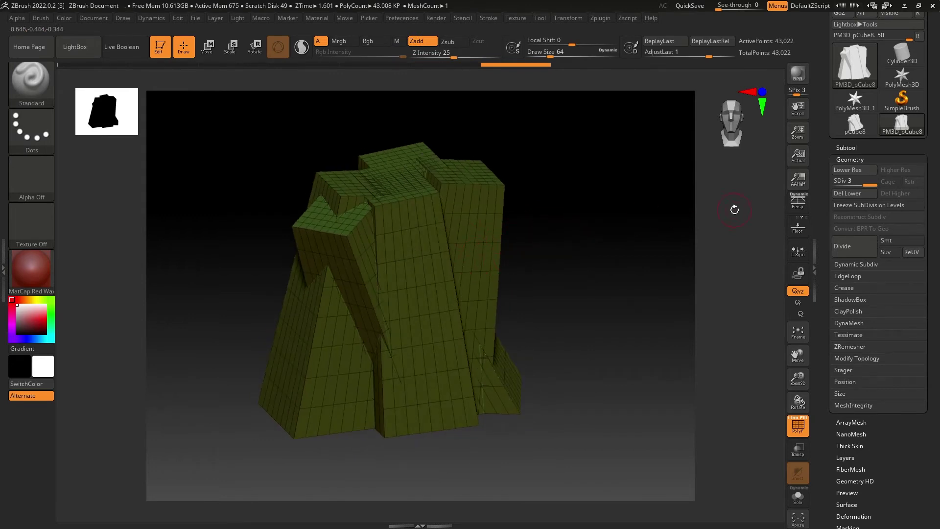
pyautogui.click(849, 194)
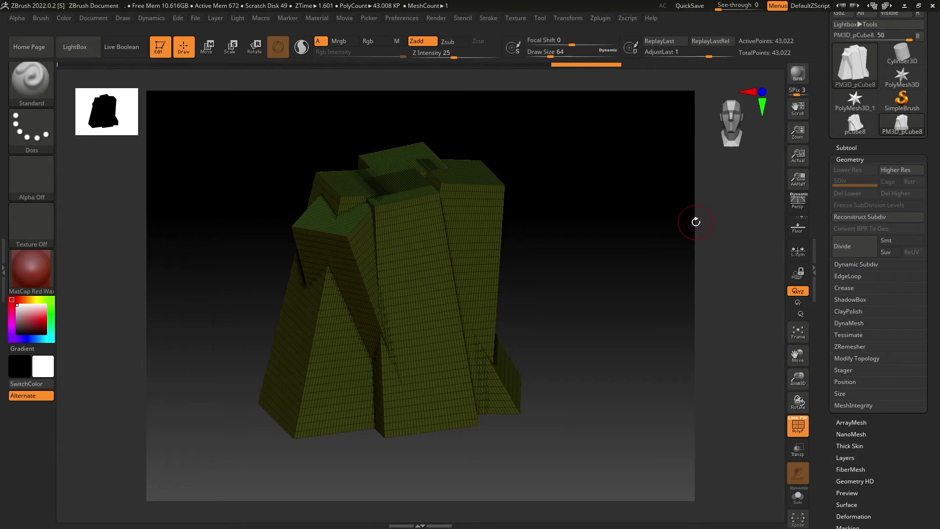
pyautogui.moveTo(936, 217); pyautogui.dragTo(937, 183)
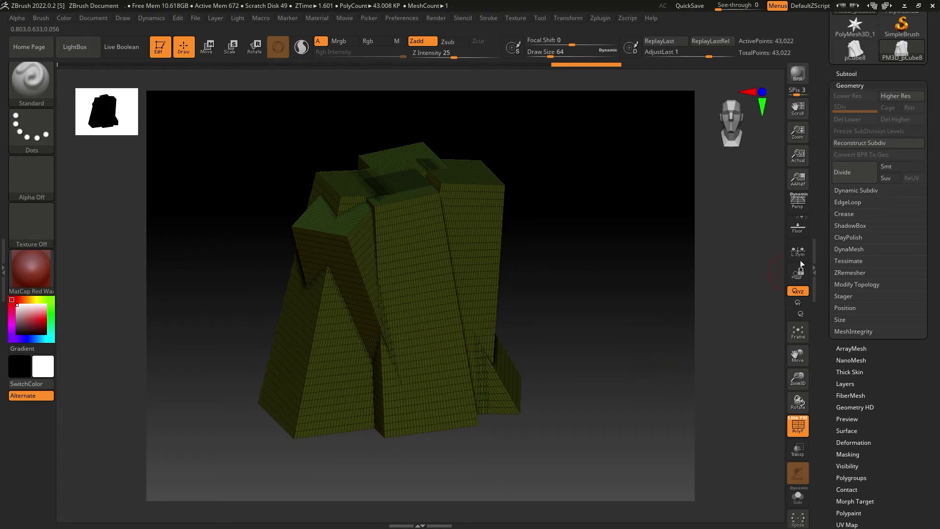
# Set DynaMesh resolution to 400 and remesh the rock to 479,152 points.
pyautogui.click(851, 249)
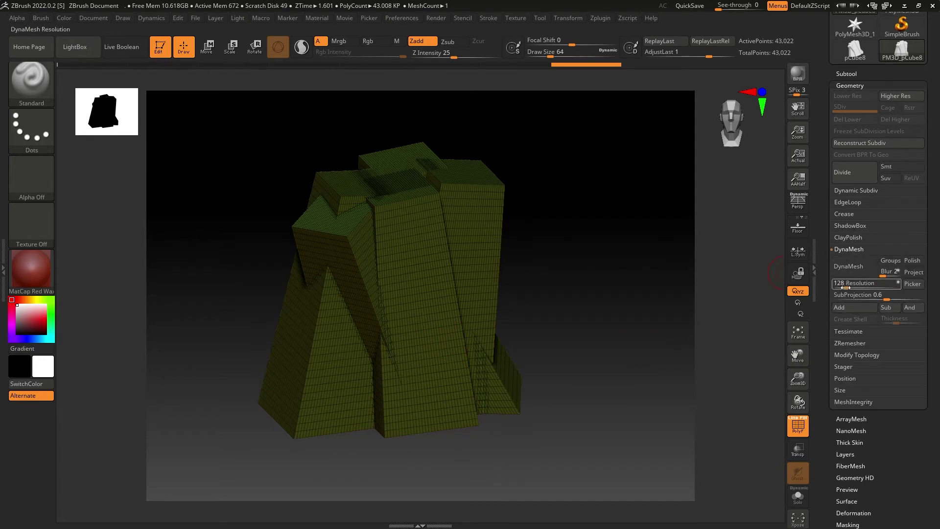
pyautogui.moveTo(847, 288); pyautogui.dragTo(849, 287)
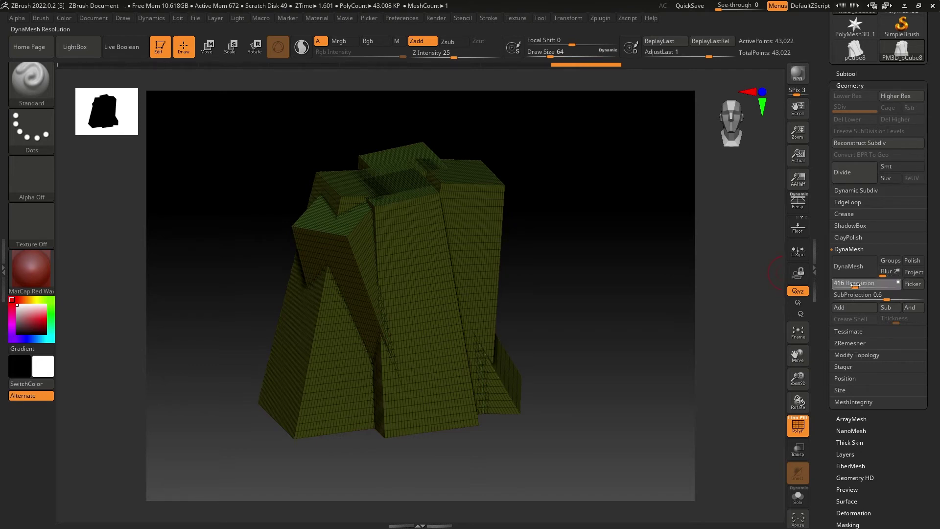
pyautogui.moveTo(855, 285); pyautogui.dragTo(853, 285)
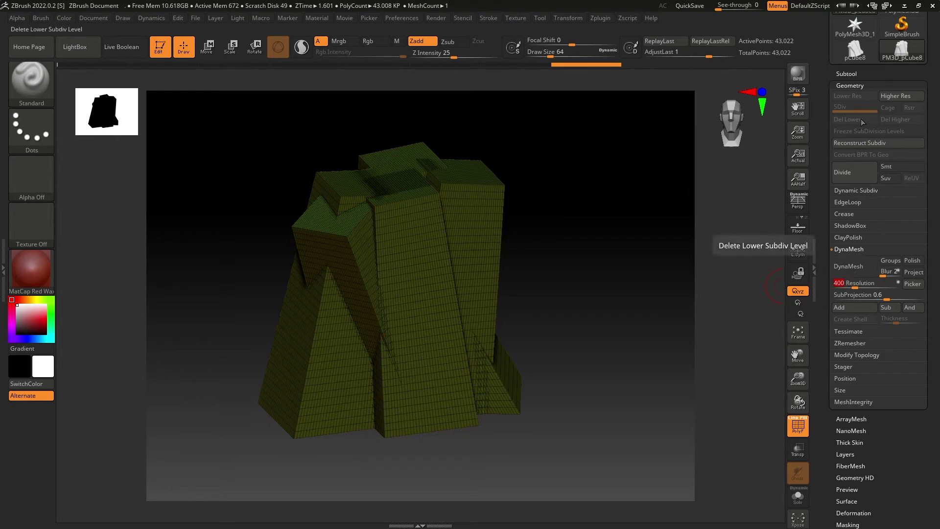
pyautogui.click(859, 260)
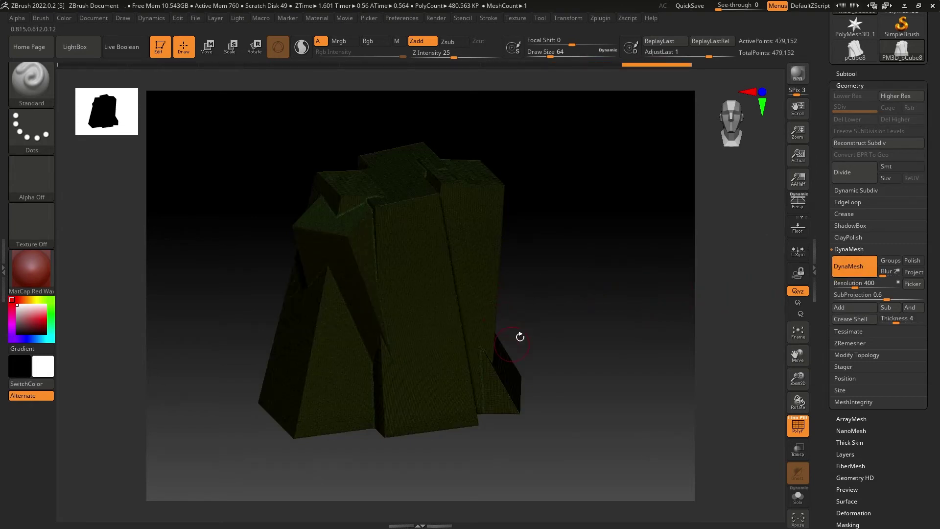
# Hide the PolyF wireframe and Shift-smooth the jagged seam between the two blocks.
pyautogui.keyDown('alt'); pyautogui.moveTo(548, 341); pyautogui.dragTo(606, 416); pyautogui.keyUp('alt')
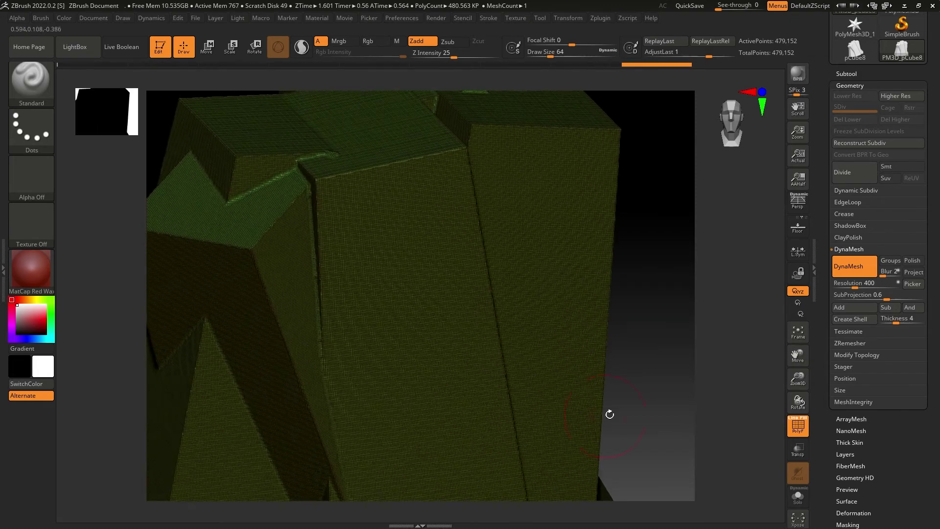
pyautogui.moveTo(615, 379)
pyautogui.mouseDown()
pyautogui.moveTo(602, 318)
pyautogui.moveTo(608, 310)
pyautogui.moveTo(616, 353)
pyautogui.moveTo(617, 291)
pyautogui.moveTo(636, 275)
pyautogui.moveTo(648, 328)
pyautogui.moveTo(647, 289)
pyautogui.moveTo(656, 313)
pyautogui.moveTo(646, 283)
pyautogui.moveTo(659, 302)
pyautogui.moveTo(626, 265)
pyautogui.moveTo(620, 272)
pyautogui.mouseUp()
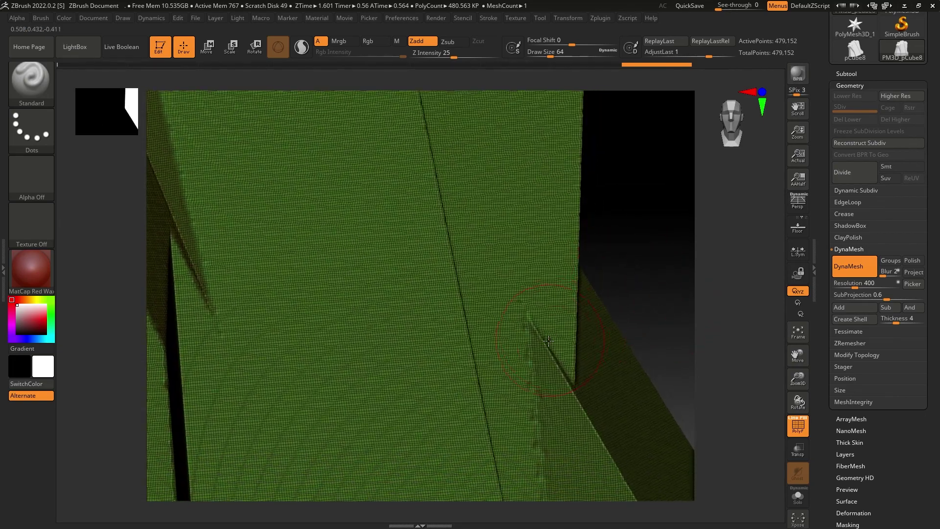
pyautogui.click(798, 425)
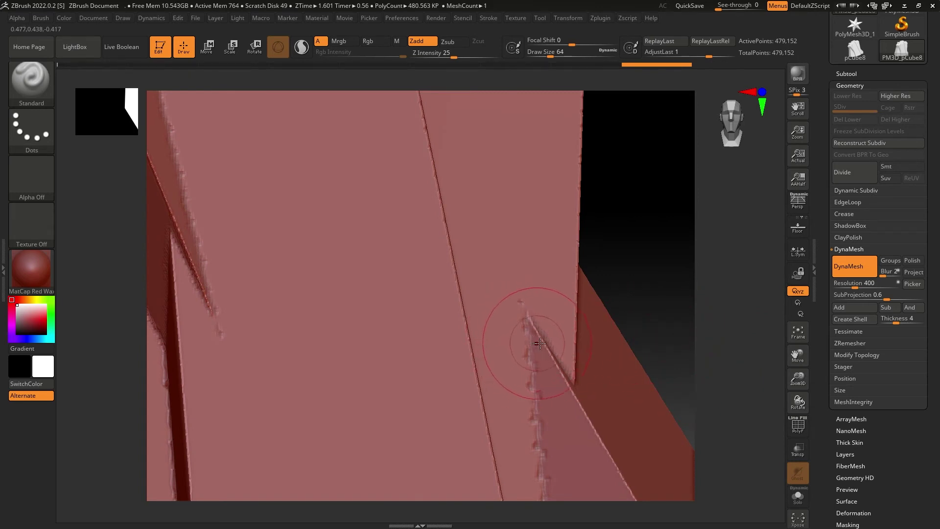
pyautogui.press('shift')
pyautogui.moveTo(527, 336)
pyautogui.keyDown('shift'); pyautogui.mouseDown()
pyautogui.moveTo(558, 377)
pyautogui.moveTo(534, 435)
pyautogui.mouseUp(); pyautogui.keyUp('shift')
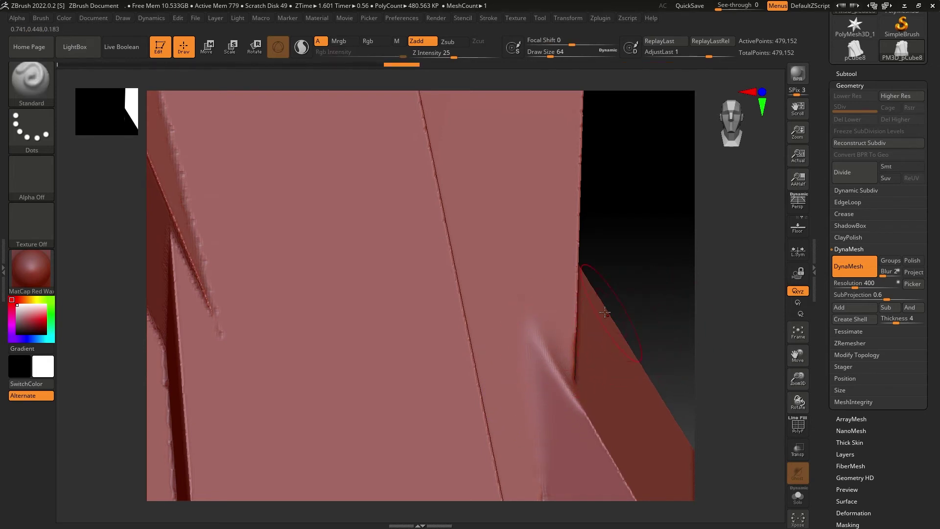
# Smooth the remaining seam creases at the lower right and on the front face.
pyautogui.moveTo(633, 318); pyautogui.dragTo(613, 256)
pyautogui.press('shift')
pyautogui.moveTo(549, 387)
pyautogui.keyDown('shift'); pyautogui.mouseDown()
pyautogui.moveTo(531, 431)
pyautogui.moveTo(529, 405)
pyautogui.mouseUp(); pyautogui.keyUp('shift')
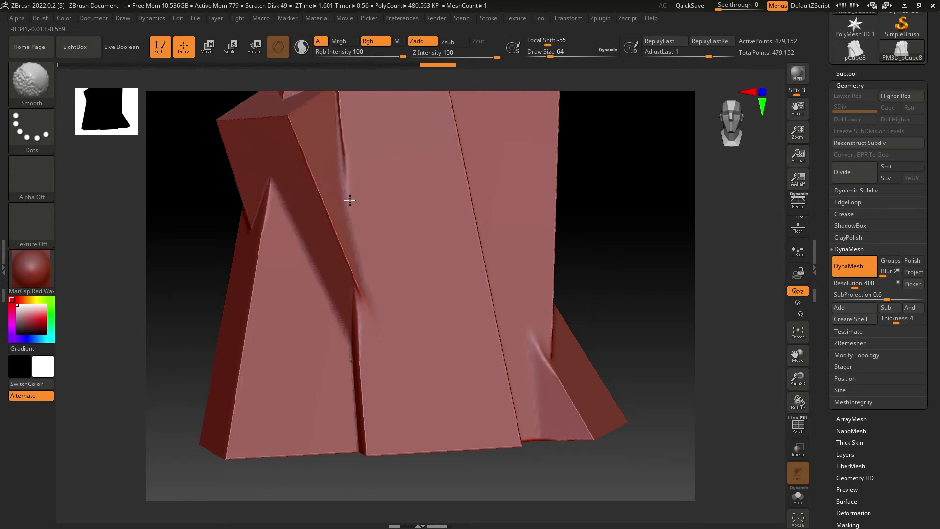
pyautogui.keyDown('shift'); pyautogui.moveTo(354, 334); pyautogui.dragTo(363, 313); pyautogui.keyUp('shift')
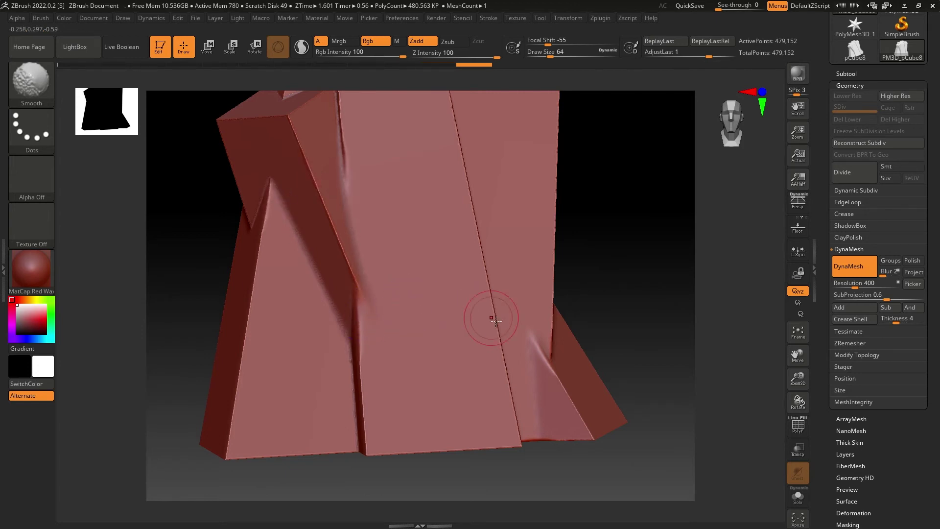
pyautogui.moveTo(618, 342)
pyautogui.mouseDown()
pyautogui.moveTo(612, 329)
pyautogui.moveTo(614, 348)
pyautogui.moveTo(579, 338)
pyautogui.mouseUp()
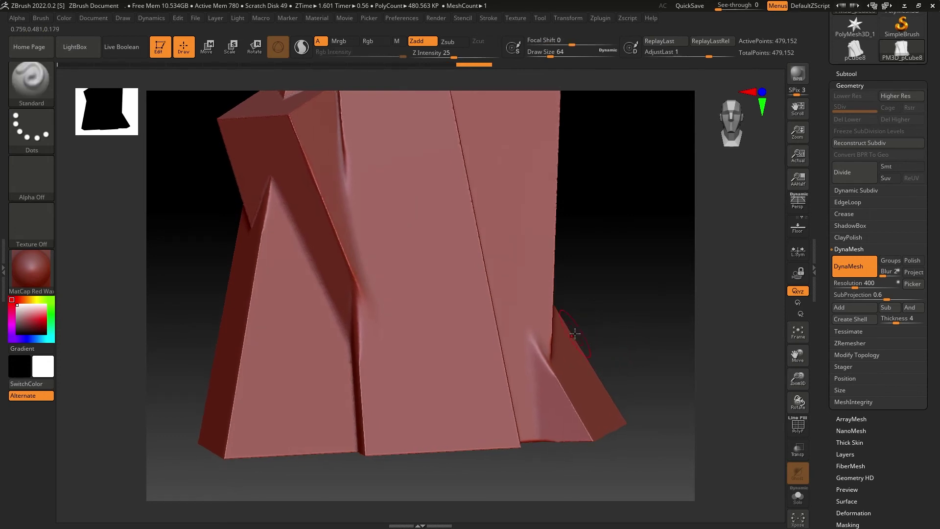
pyautogui.moveTo(595, 323)
pyautogui.mouseDown()
pyautogui.moveTo(586, 294)
pyautogui.moveTo(608, 336)
pyautogui.moveTo(566, 308)
pyautogui.moveTo(608, 325)
pyautogui.mouseUp()
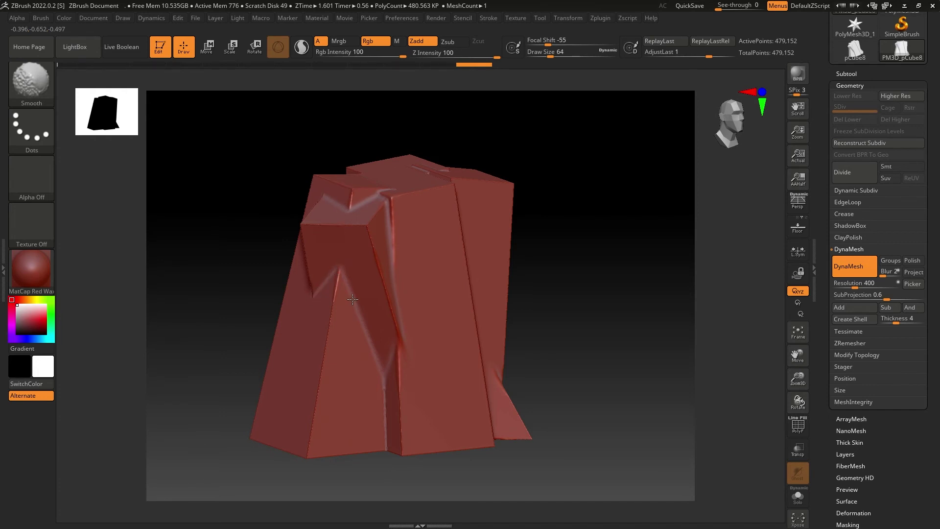
# Switch to the TrimDynamic brush with a Draw Size of about 172.
pyautogui.moveTo(225, 255); pyautogui.dragTo(132, 185)
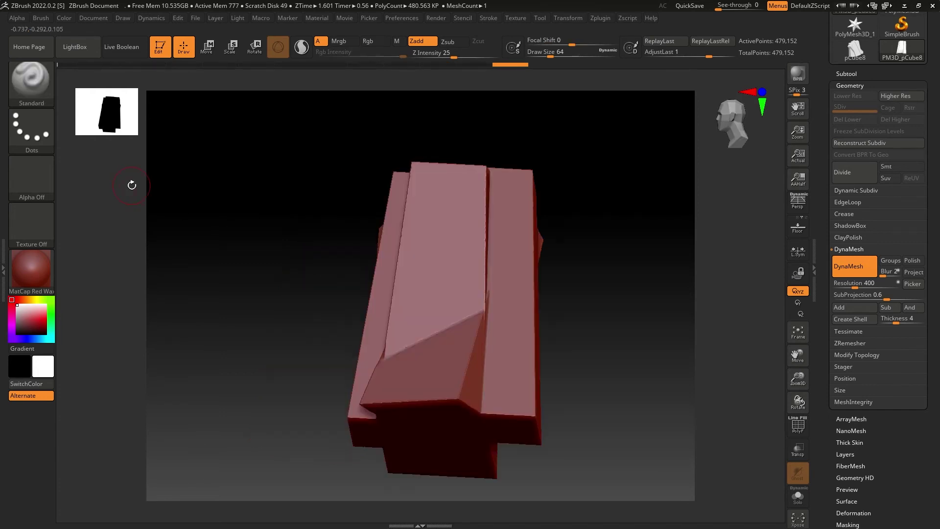
pyautogui.moveTo(248, 228); pyautogui.dragTo(275, 244)
pyautogui.click(36, 92)
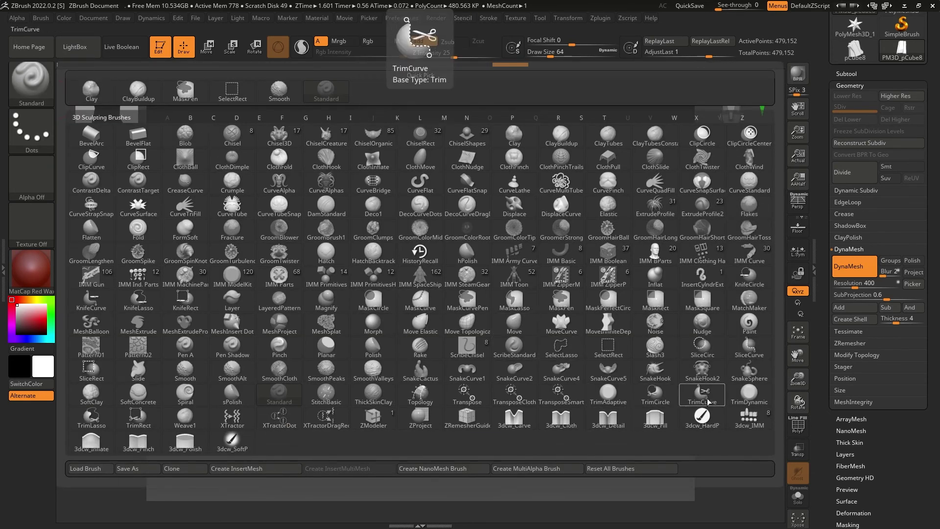
pyautogui.click(749, 395)
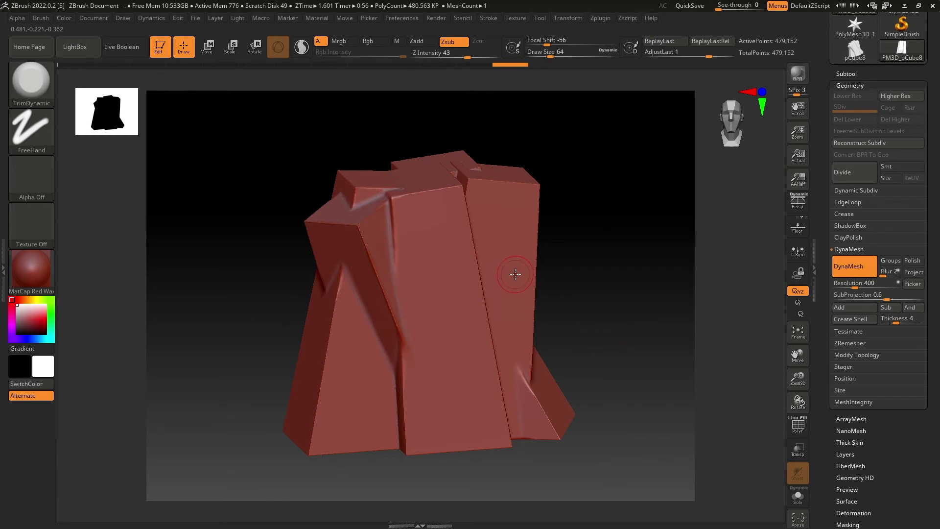
pyautogui.moveTo(549, 56); pyautogui.dragTo(564, 56)
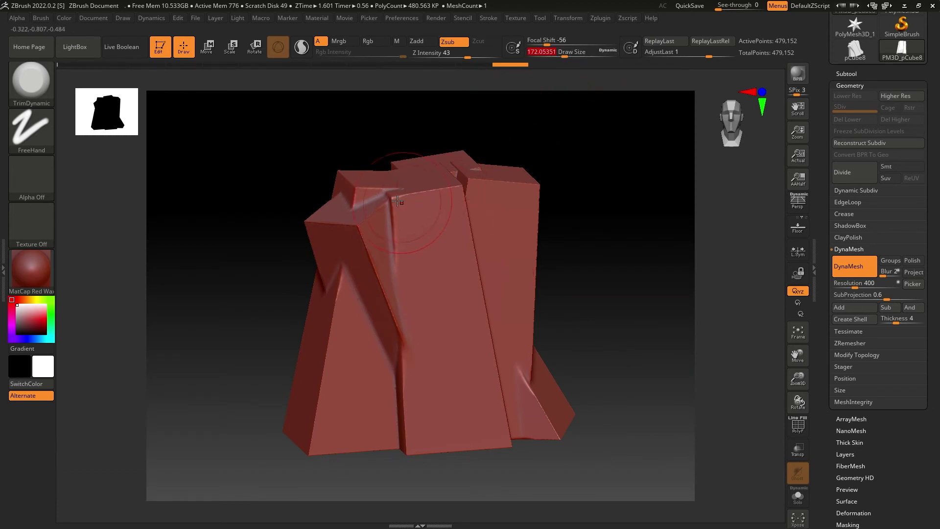
# Carve a deep trimmed crevice along the top seam, then clear the mask.
pyautogui.moveTo(463, 189)
pyautogui.mouseDown()
pyautogui.moveTo(479, 209)
pyautogui.moveTo(500, 206)
pyautogui.mouseUp()
pyautogui.moveTo(500, 206)
pyautogui.mouseDown(button='right')
pyautogui.moveTo(571, 202)
pyautogui.moveTo(488, 179)
pyautogui.mouseUp(button='right')
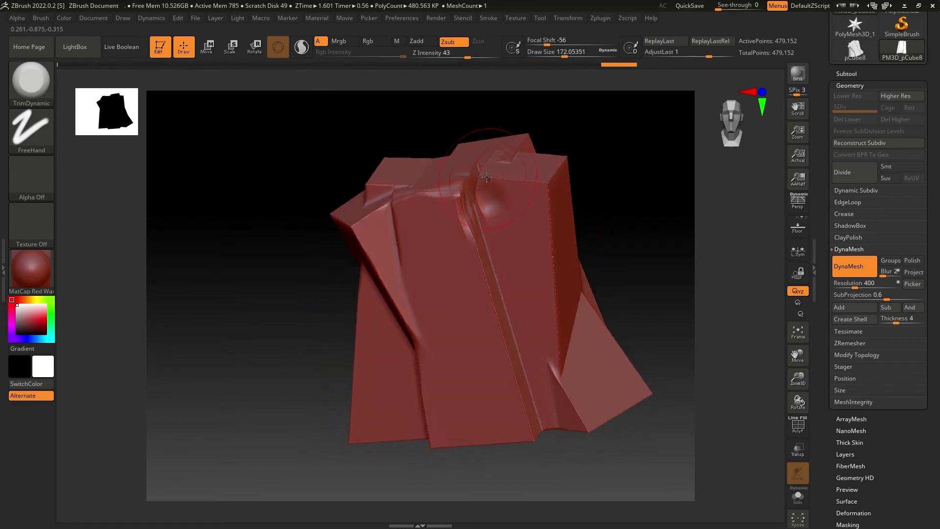
pyautogui.moveTo(481, 181)
pyautogui.mouseDown()
pyautogui.moveTo(547, 181)
pyautogui.moveTo(544, 201)
pyautogui.moveTo(567, 163)
pyautogui.mouseUp()
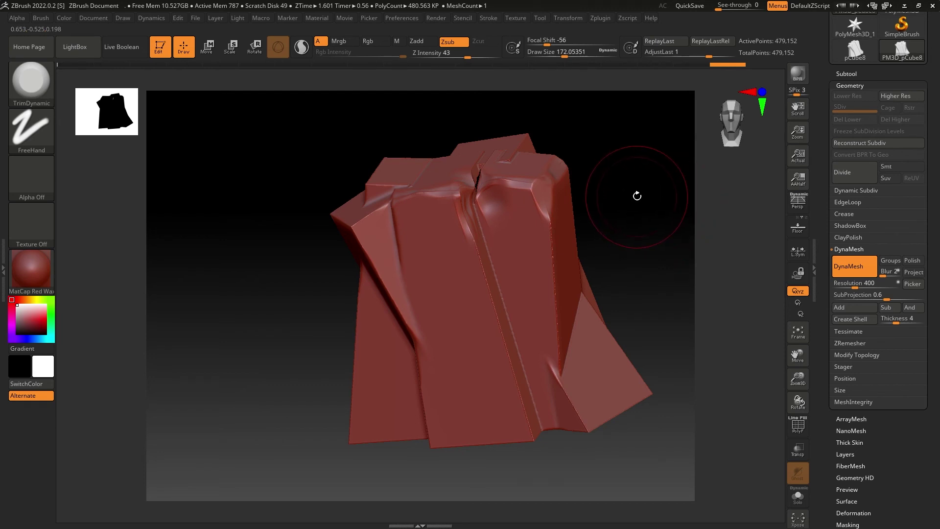
pyautogui.press('ctrl')
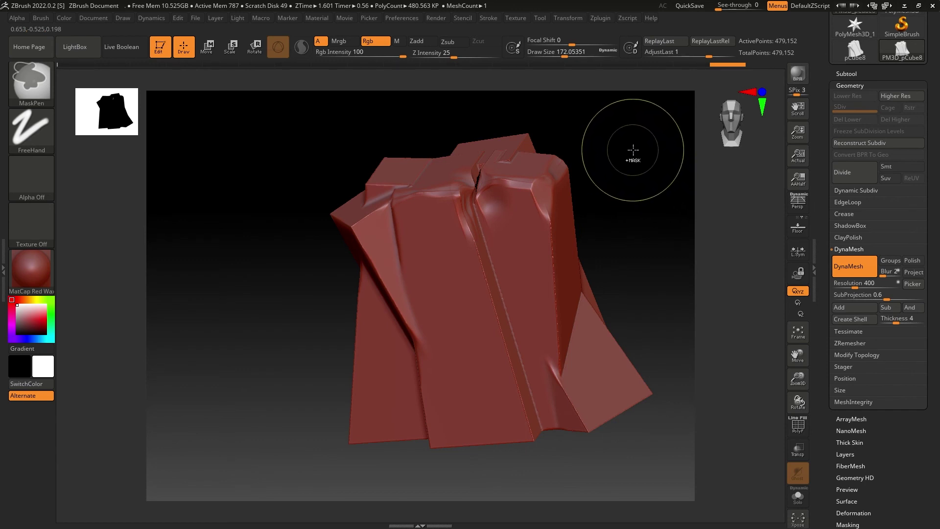
pyautogui.keyDown('ctrl'); pyautogui.moveTo(631, 148); pyautogui.dragTo(676, 191); pyautogui.keyUp('ctrl')
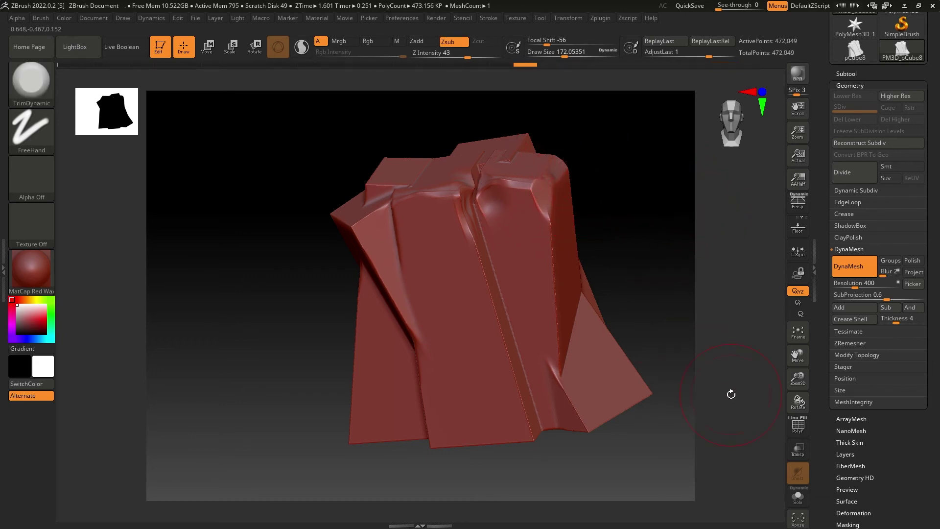
# With PolyF on, trim a flat cut into the right edge and clear the mask.
pyautogui.click(804, 431)
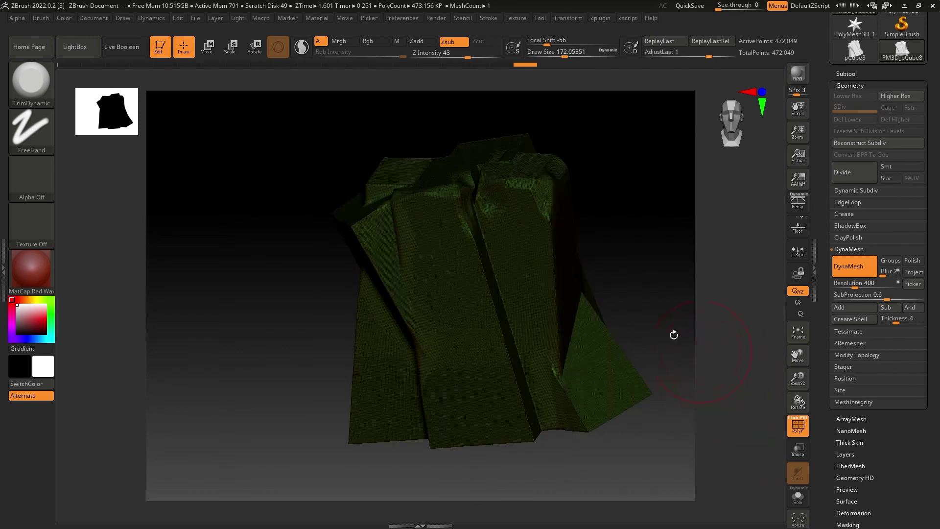
pyautogui.moveTo(549, 246)
pyautogui.mouseDown()
pyautogui.moveTo(543, 263)
pyautogui.moveTo(562, 294)
pyautogui.moveTo(517, 269)
pyautogui.mouseUp()
pyautogui.moveTo(629, 226)
pyautogui.mouseDown()
pyautogui.moveTo(615, 227)
pyautogui.moveTo(633, 226)
pyautogui.moveTo(613, 208)
pyautogui.moveTo(634, 220)
pyautogui.moveTo(622, 221)
pyautogui.mouseUp()
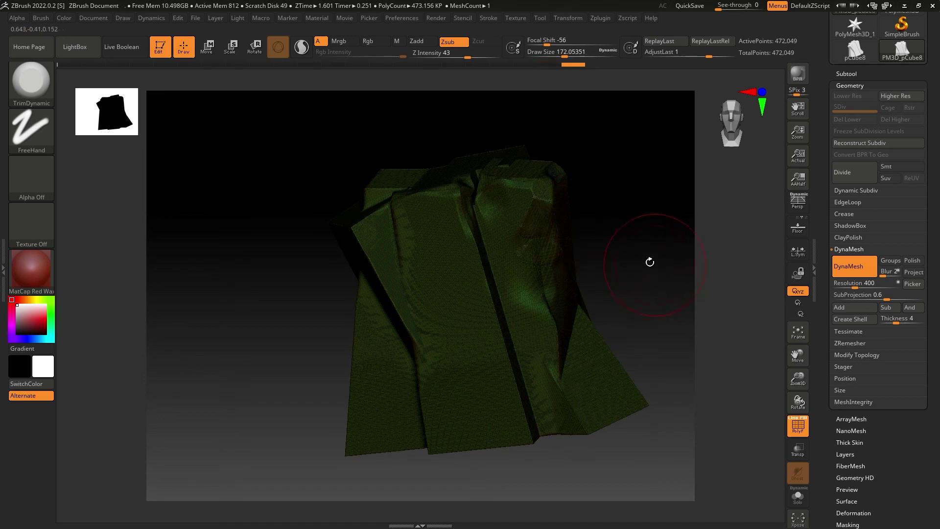
pyautogui.press('ctrl')
pyautogui.moveTo(631, 215)
pyautogui.keyDown('ctrl'); pyautogui.mouseDown()
pyautogui.moveTo(671, 258)
pyautogui.moveTo(667, 246)
pyautogui.moveTo(650, 254)
pyautogui.moveTo(636, 242)
pyautogui.mouseUp(); pyautogui.keyUp('ctrl')
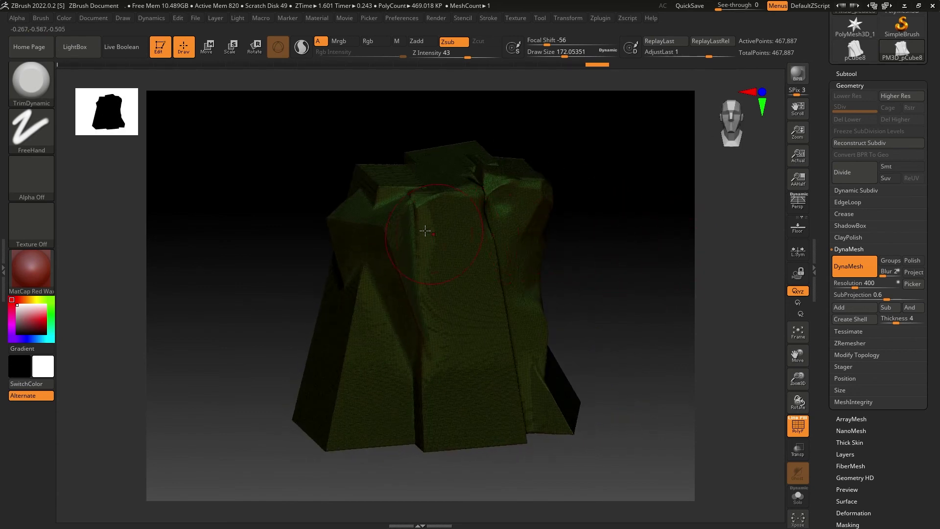
# Flatten the upper-left shoulder with a trim stroke and clear the mask.
pyautogui.moveTo(415, 221)
pyautogui.mouseDown()
pyautogui.moveTo(427, 258)
pyautogui.moveTo(367, 236)
pyautogui.moveTo(388, 228)
pyautogui.moveTo(398, 204)
pyautogui.moveTo(401, 249)
pyautogui.mouseUp()
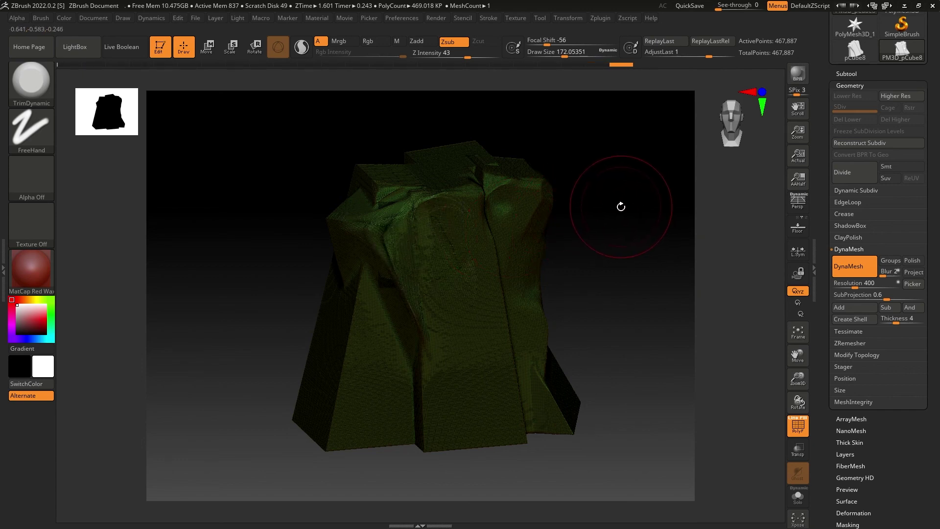
pyautogui.press('ctrl')
pyautogui.moveTo(611, 195)
pyautogui.keyDown('ctrl'); pyautogui.mouseDown()
pyautogui.moveTo(657, 252)
pyautogui.moveTo(677, 254)
pyautogui.mouseUp(); pyautogui.keyUp('ctrl')
pyautogui.moveTo(592, 261); pyautogui.dragTo(755, 434)
# Turn PolyF off and review the trimmed rock shape.
pyautogui.click(798, 429)
pyautogui.moveTo(621, 399); pyautogui.dragTo(609, 337)
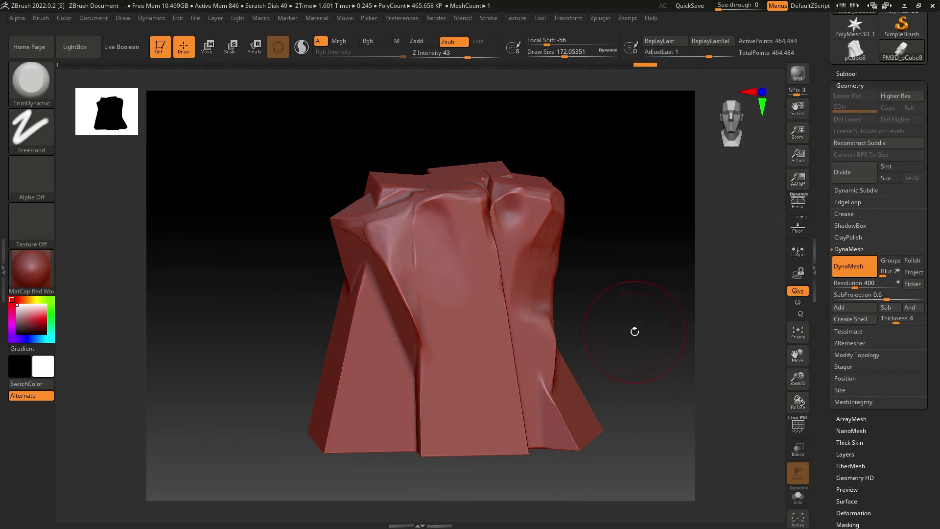
pyautogui.moveTo(937, 244); pyautogui.dragTo(934, 370)
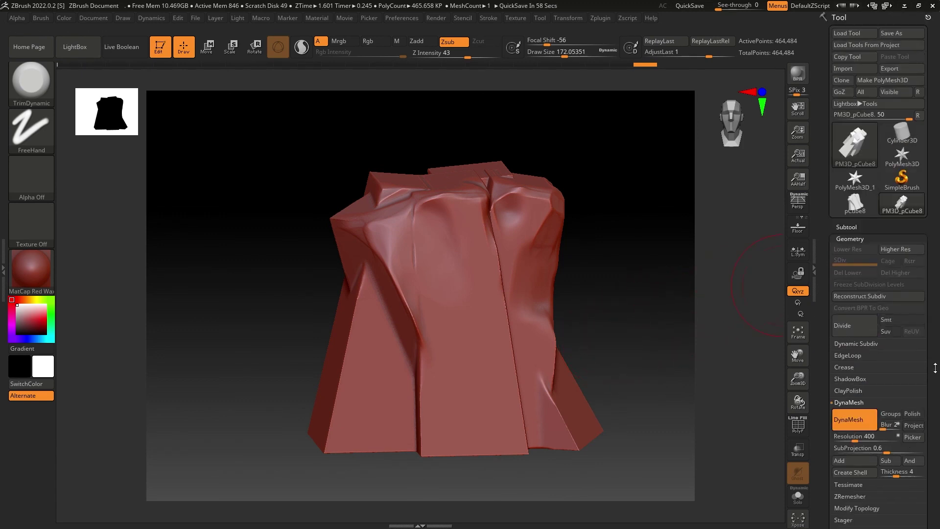